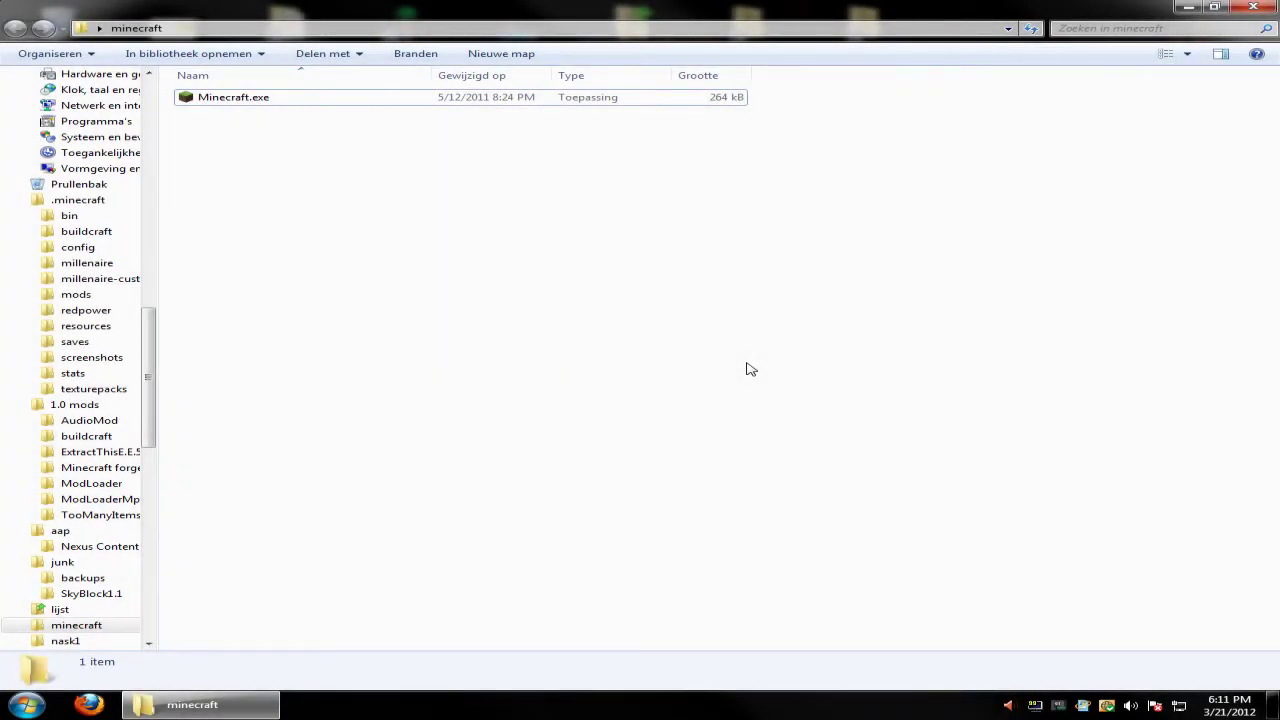
Create a new empty text document, 'Nieuw tekstdocument.txt', in the minecraft folder beside Minecraft.exe
right_click(400, 181)
mouse_move(540, 434)
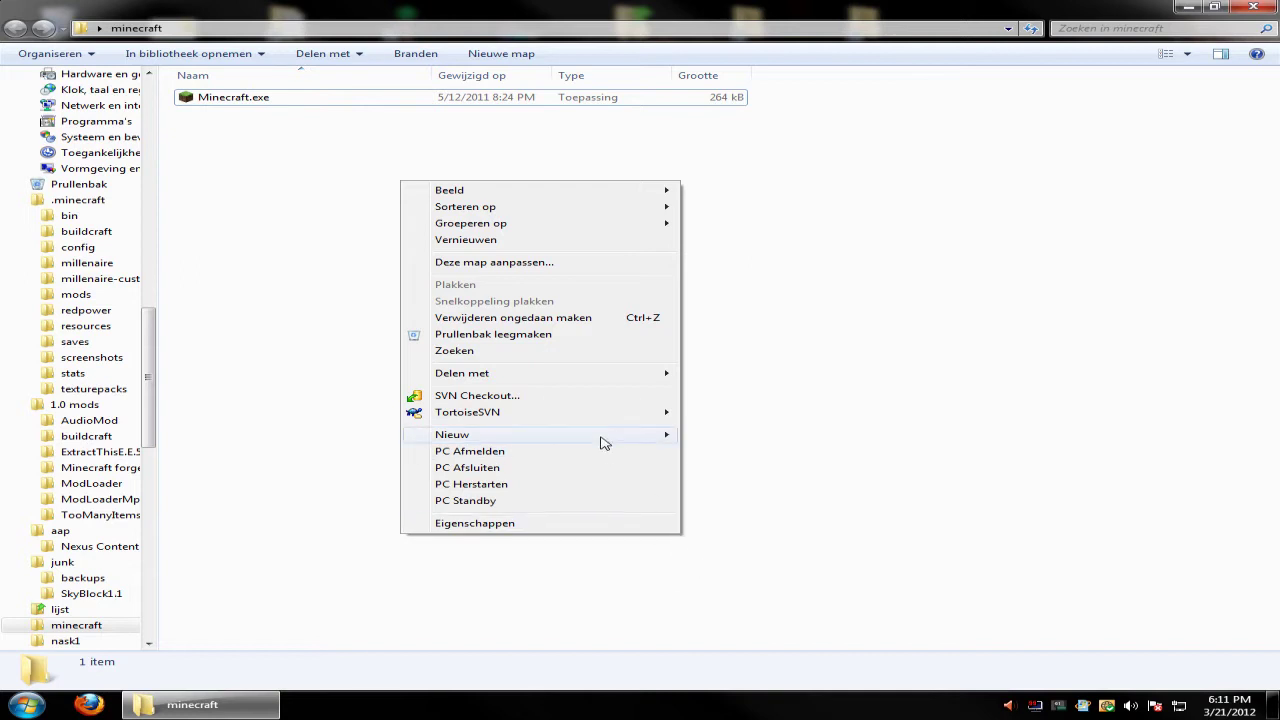
click(715, 572)
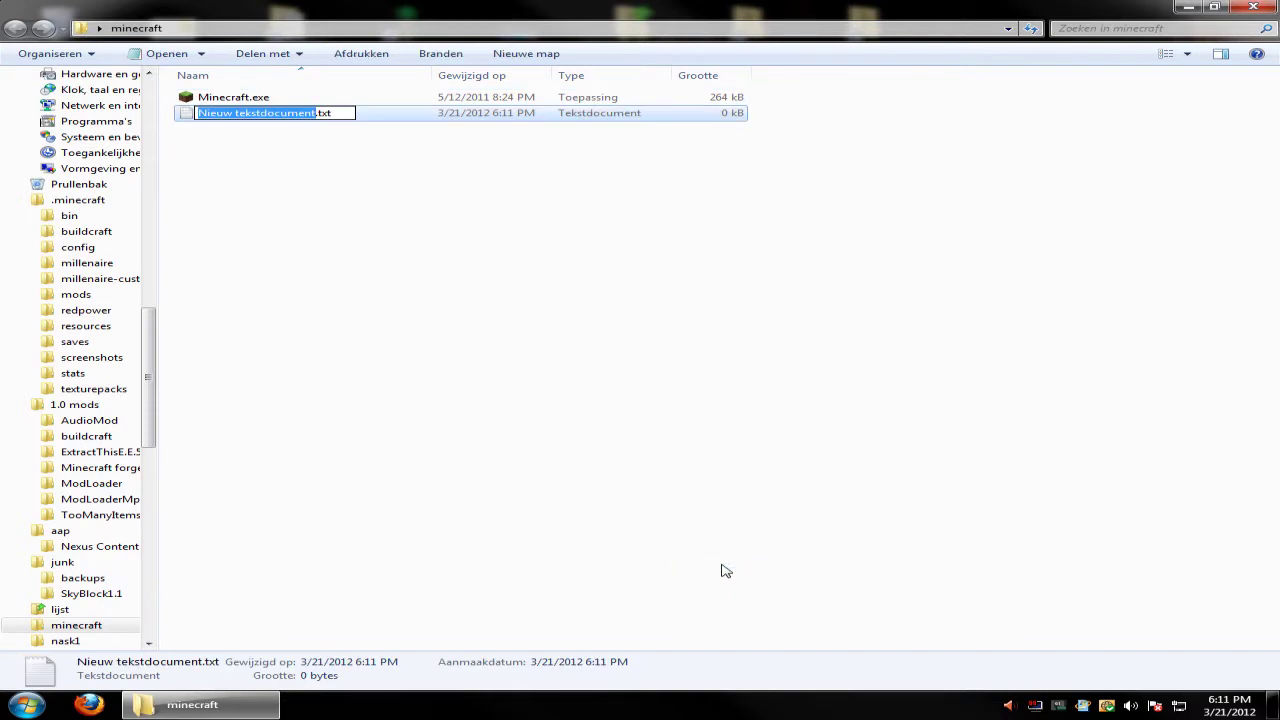
Open the new text file in maximised Notepad and type 'javaw -Xmx'
double_click(397, 117)
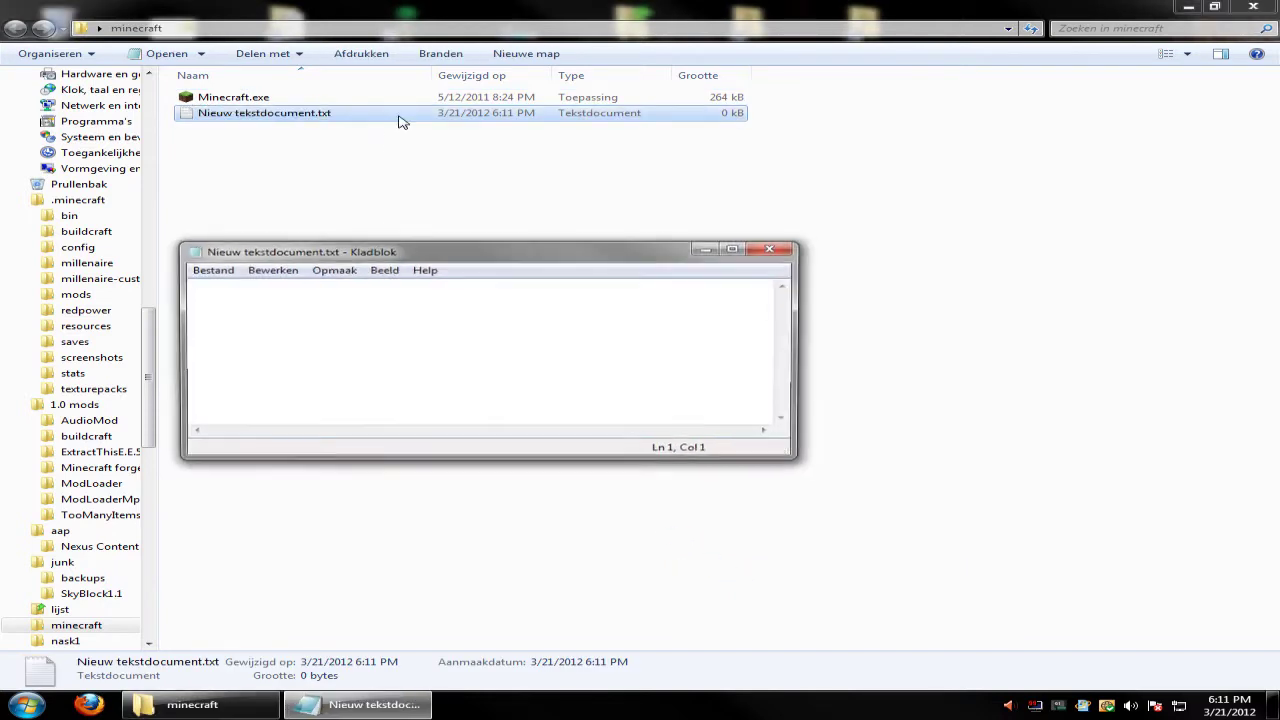
double_click(480, 257)
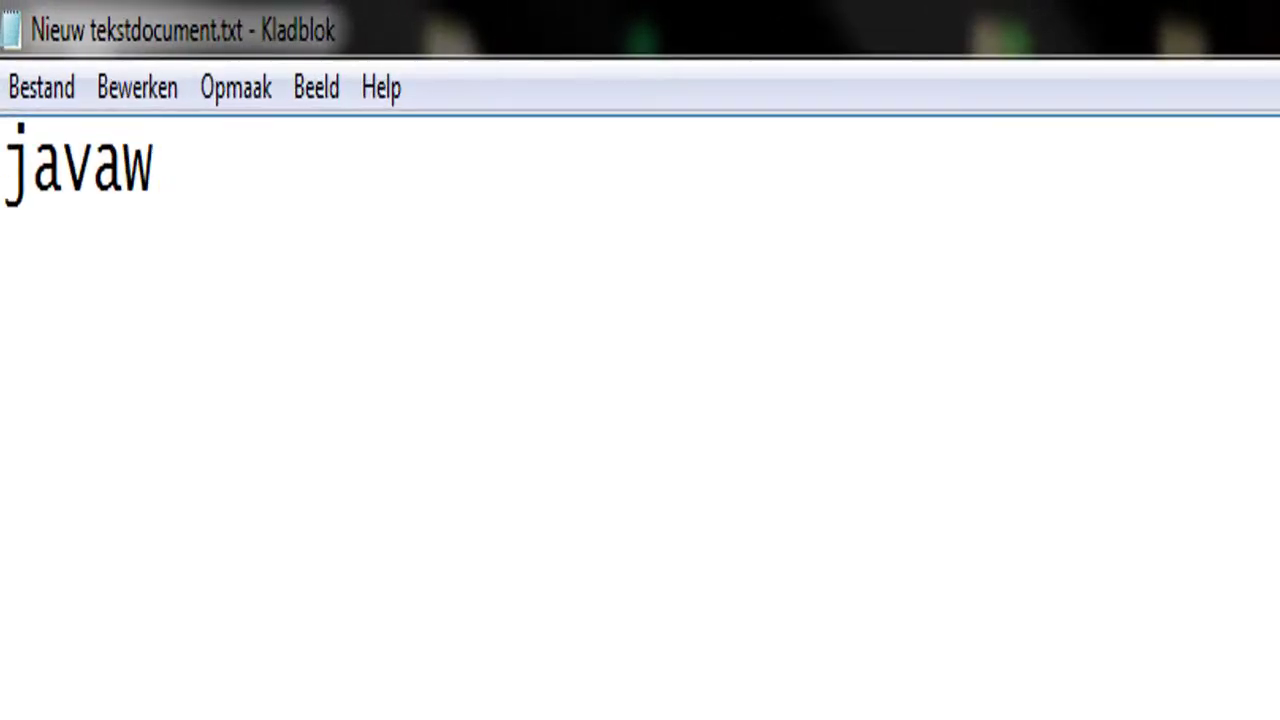
text( -)
text(_)
key(BackSpace)
text(X)
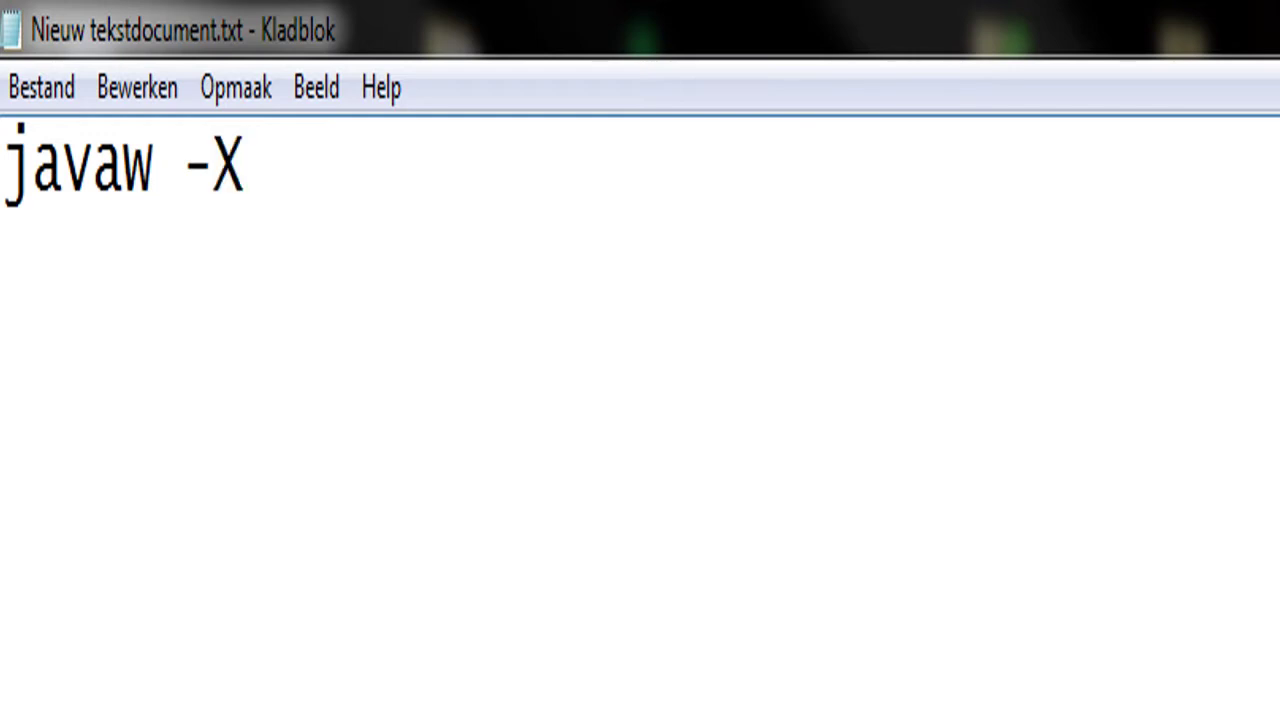
text(mx)
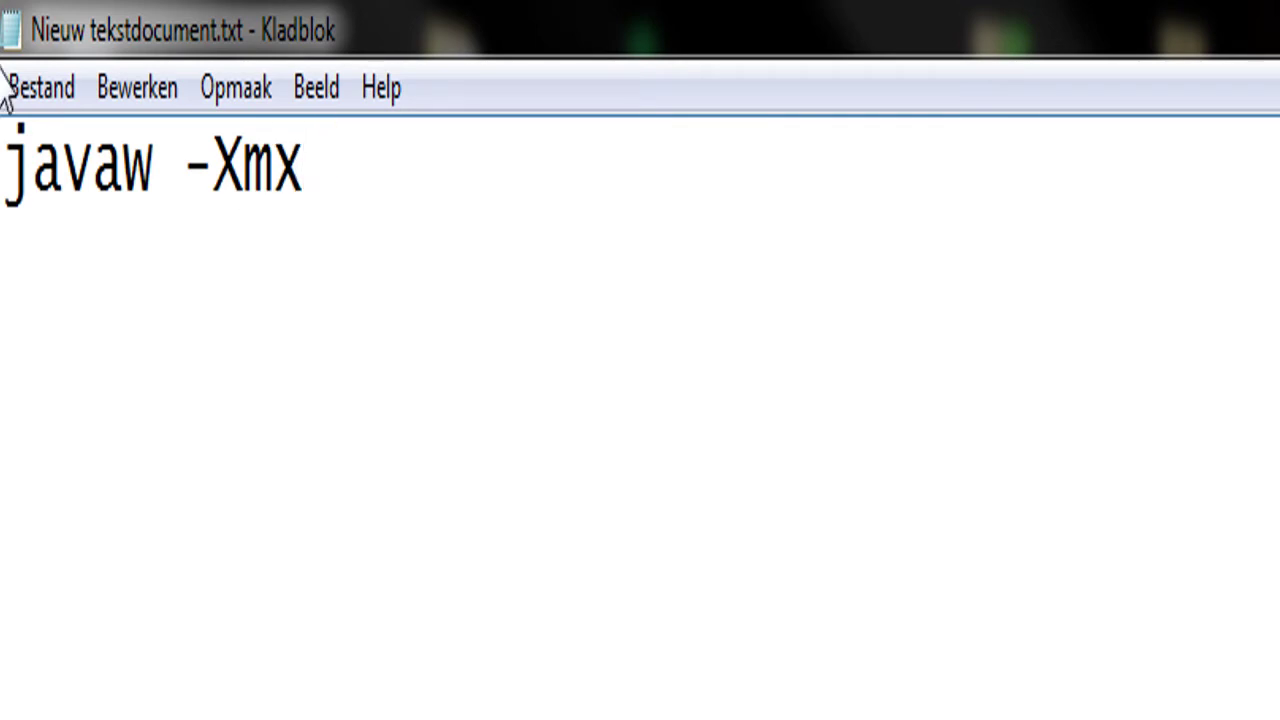
Extend the line with '-Xms' and '-jar Minecraft.exe', memory values left blank
key(shift+Left)
key(shift+Left)
key(Left)
key(shift+Left)
key(End)
text(-)
text(X)
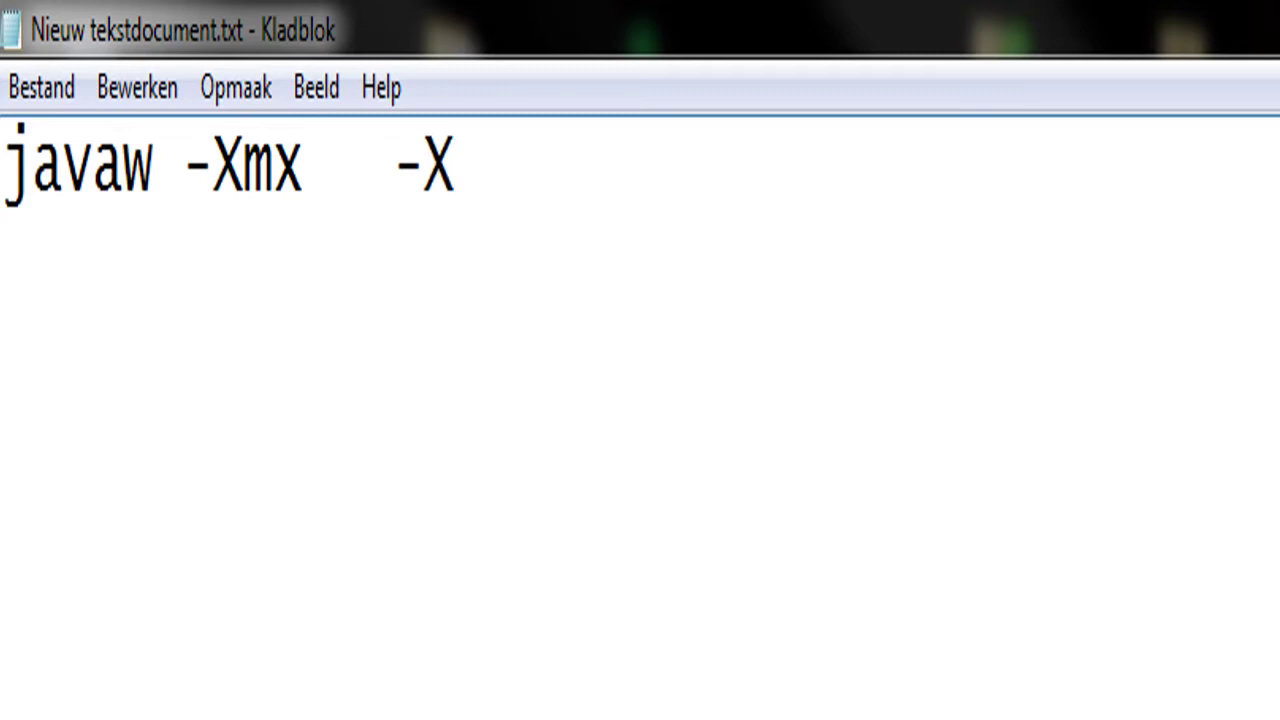
text(ms)
key(Left)
key(Left)
key(shift+Left)
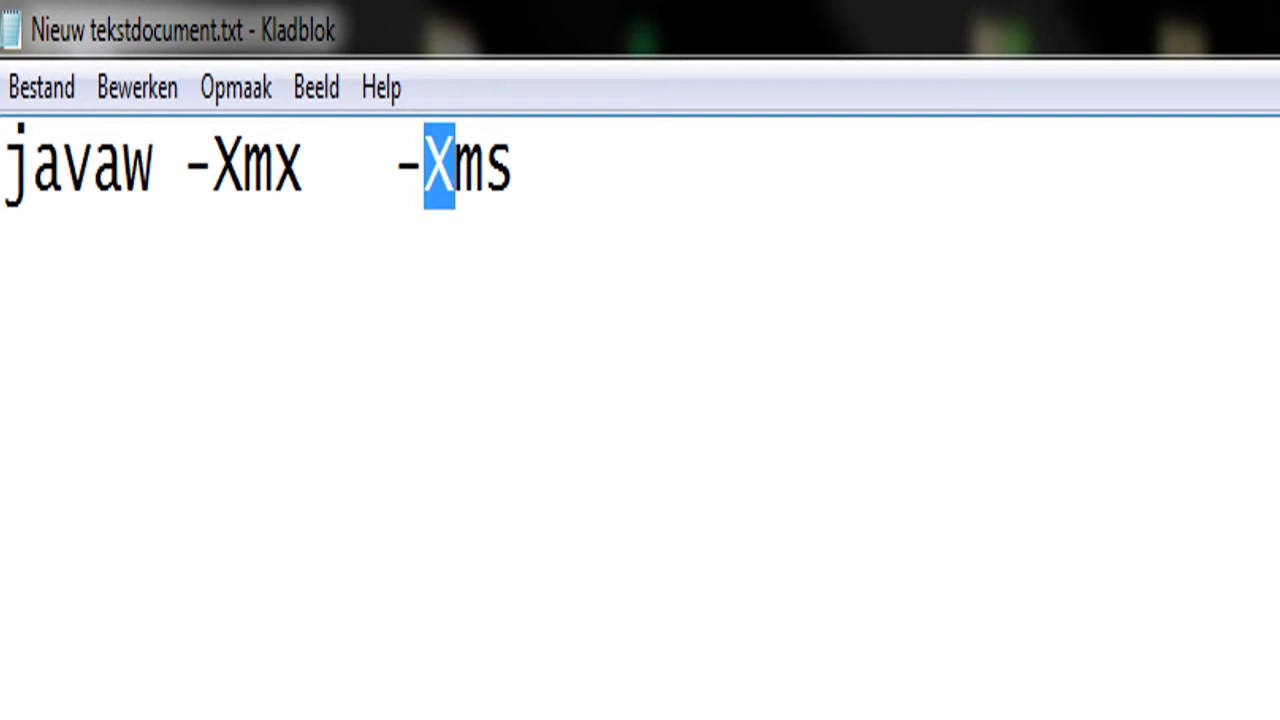
key(End)
key(shift+Left)
key(shift+Left)
key(Right)
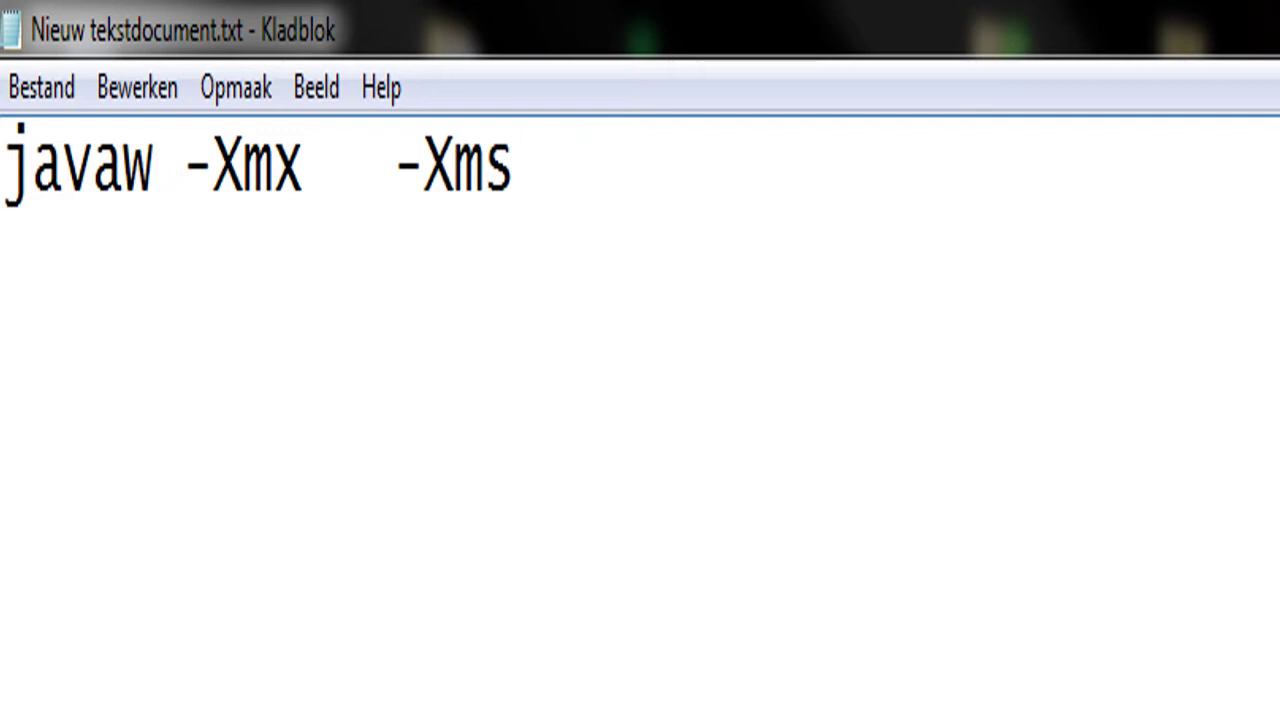
text(  -jar)
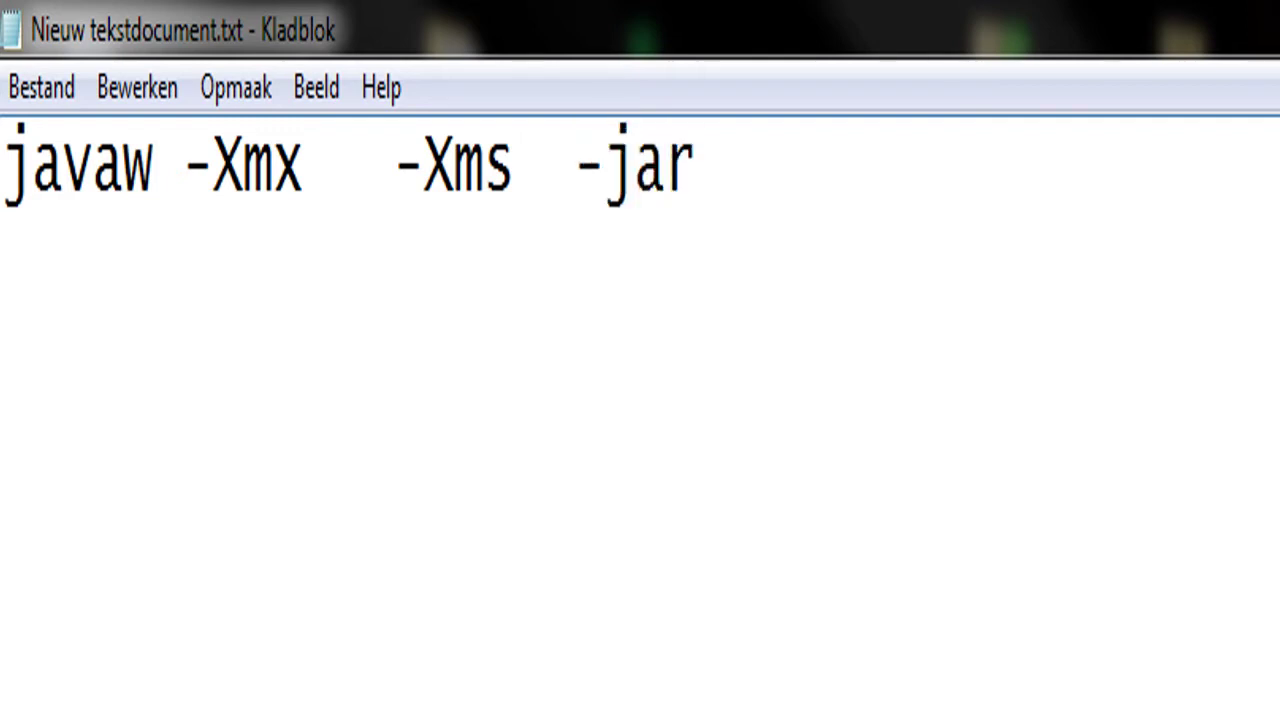
text( Minecraft)
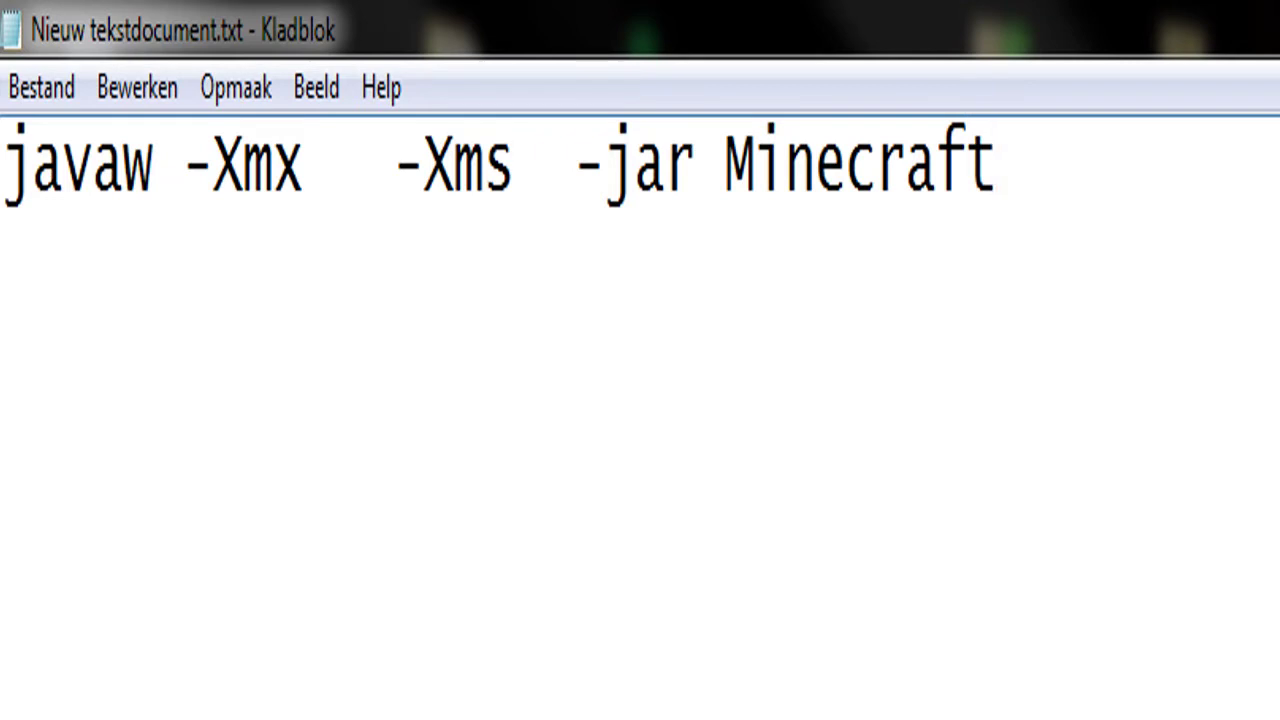
text(.exe)
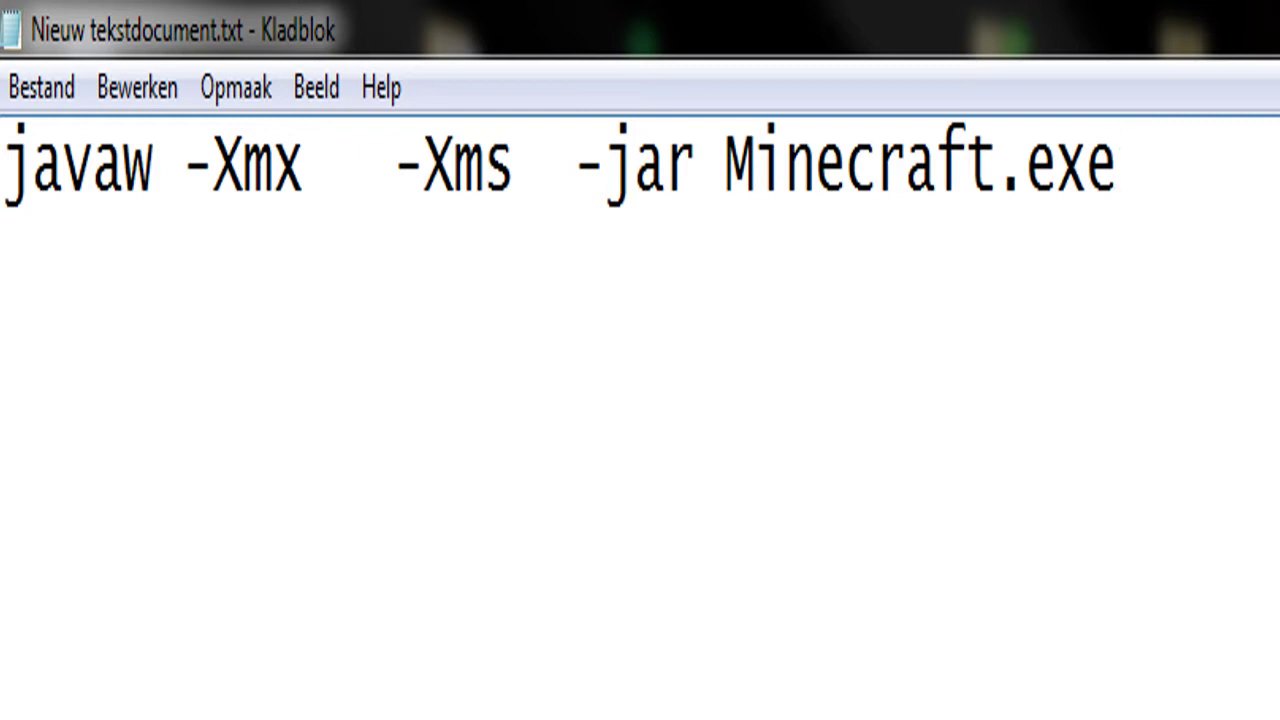
key(shift+Left)
key(shift+Left)
key(shift+Left)
key(shift+Right)
click(398, 364)
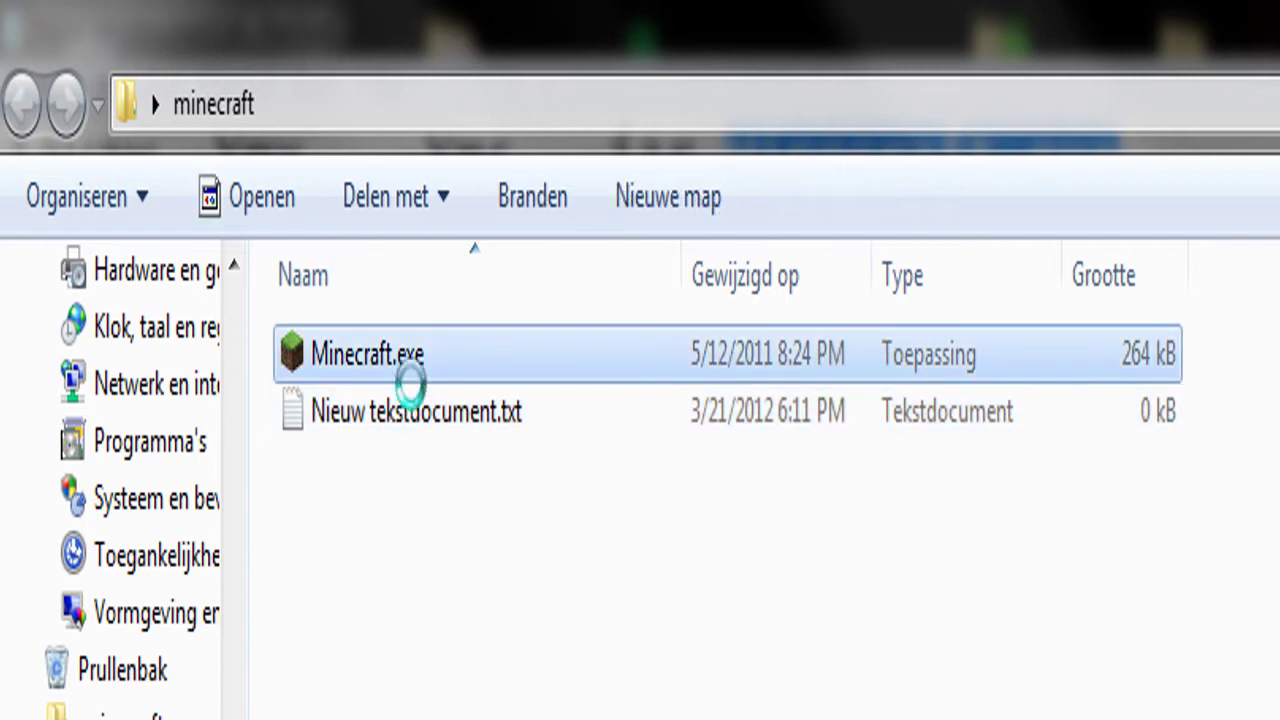
right_click(396, 368)
click(355, 500)
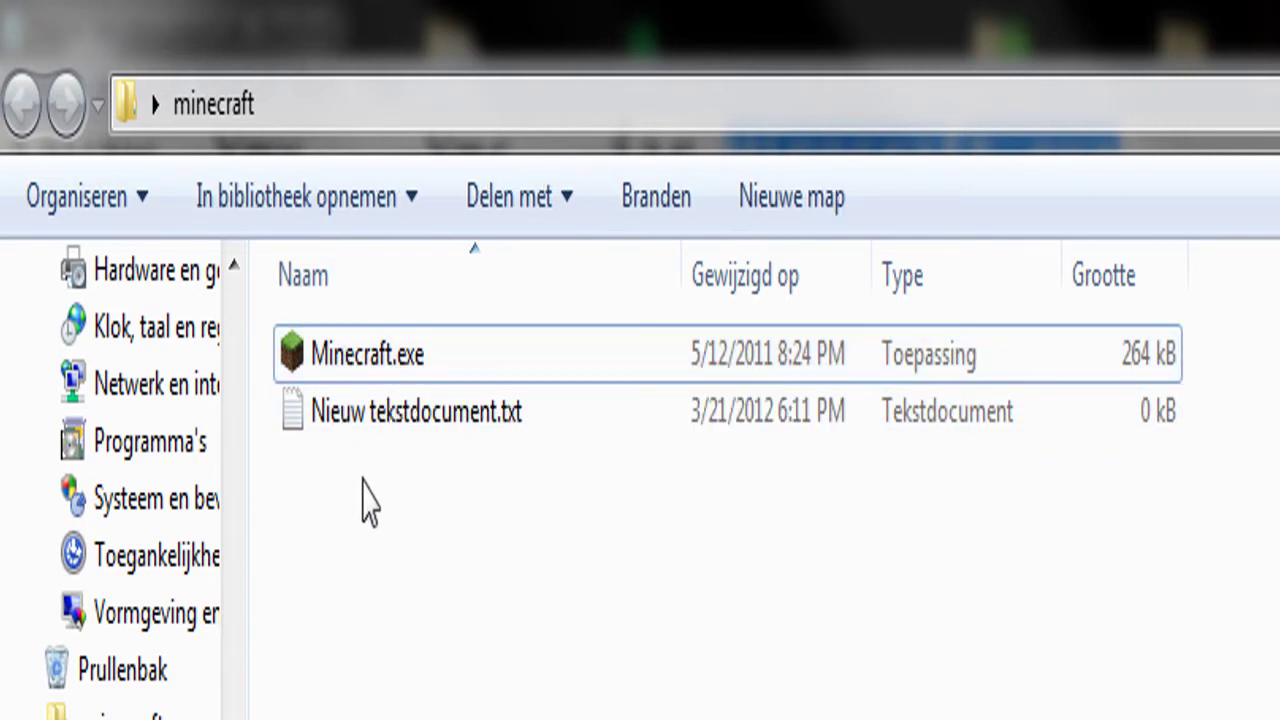
click(390, 375)
right_click(390, 375)
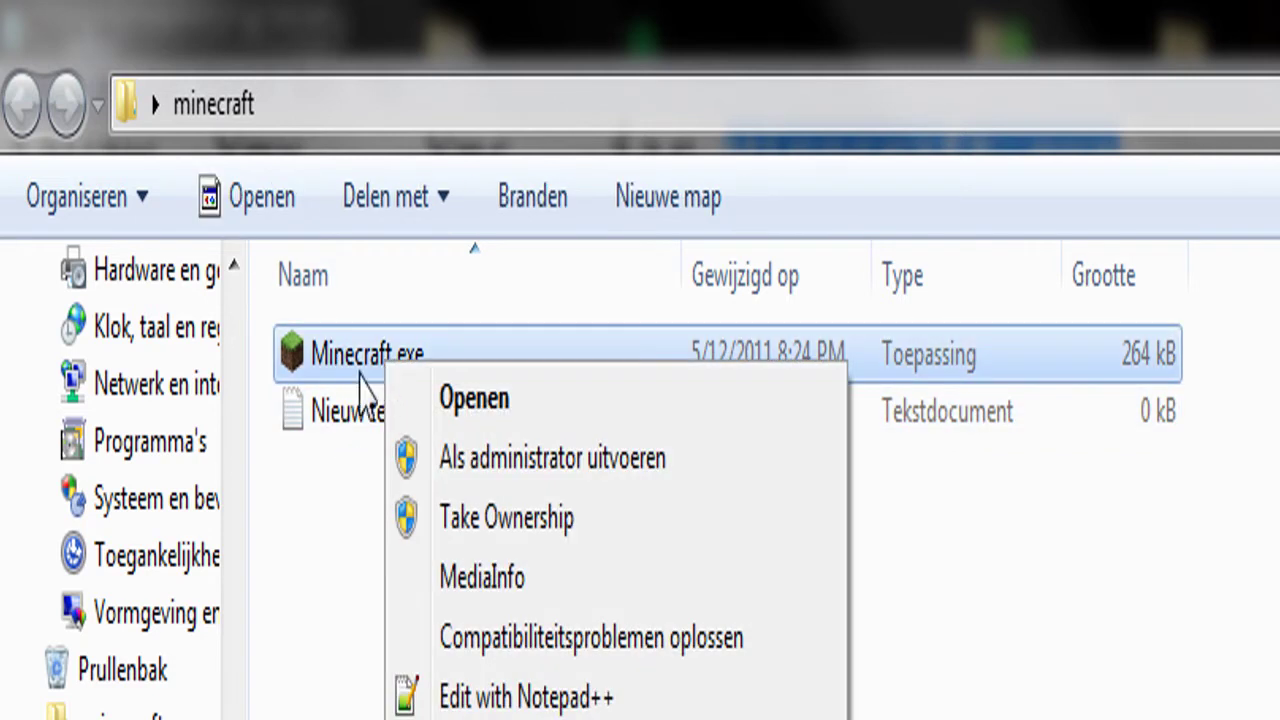
click(318, 560)
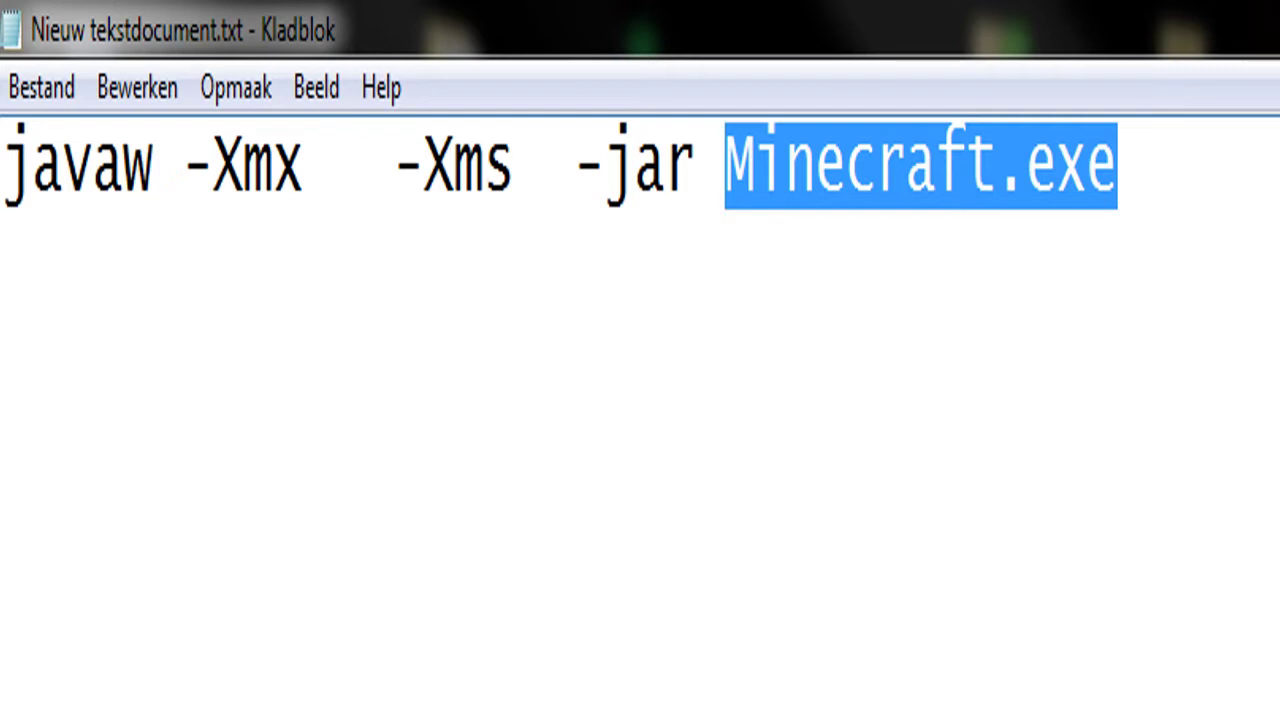
List the memory sizes 1024MB, 2048 MB and 3072 MB on separate lines below the command
click(304, 165)
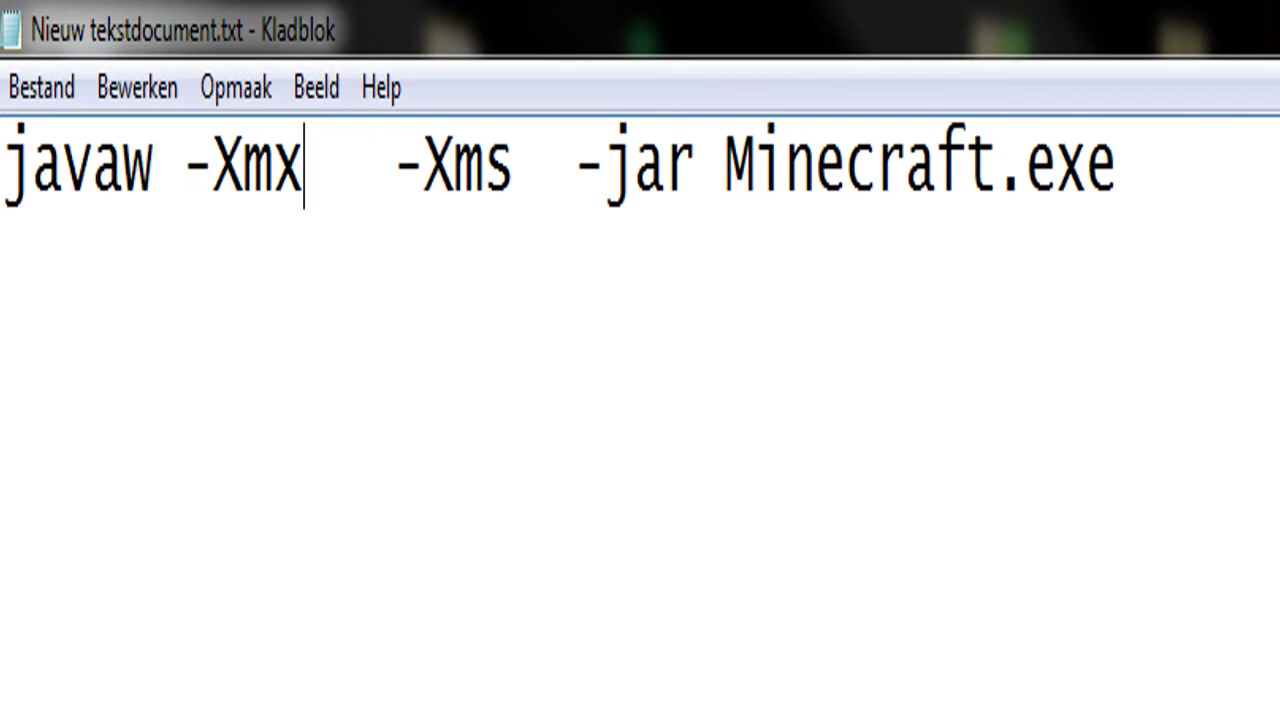
key(Down)
key(Down)
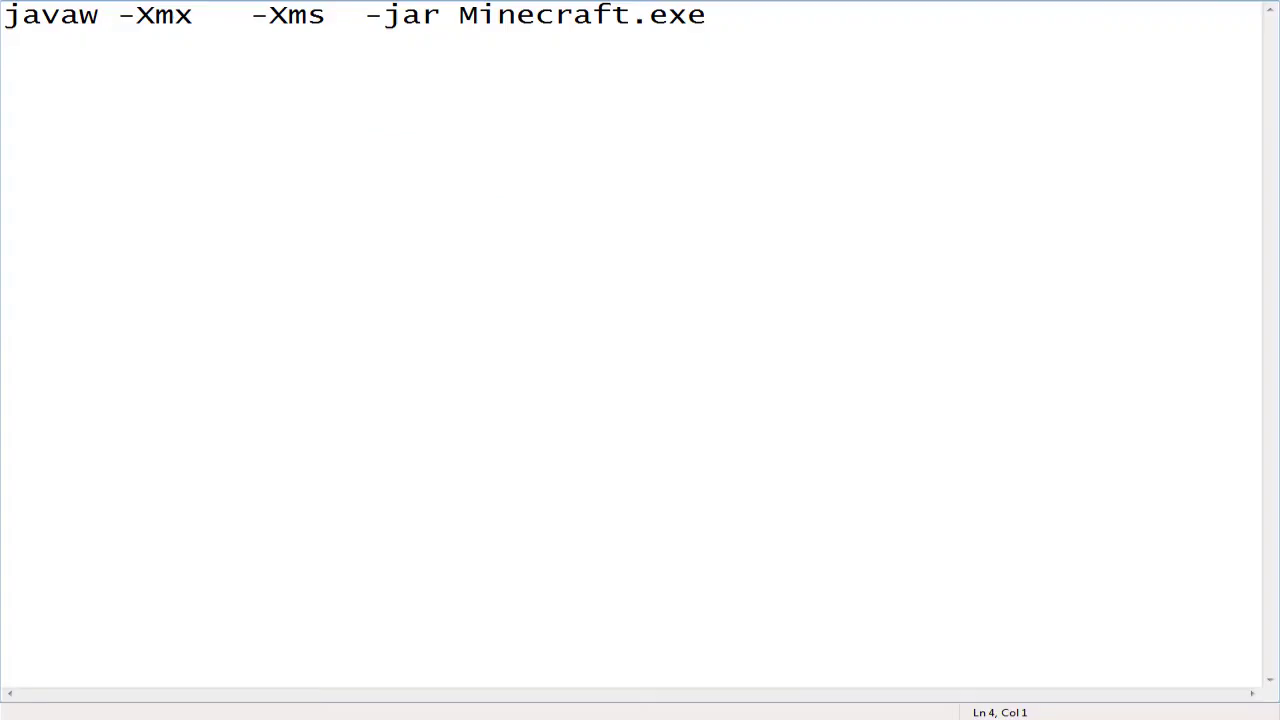
text(1024)
text(MB)
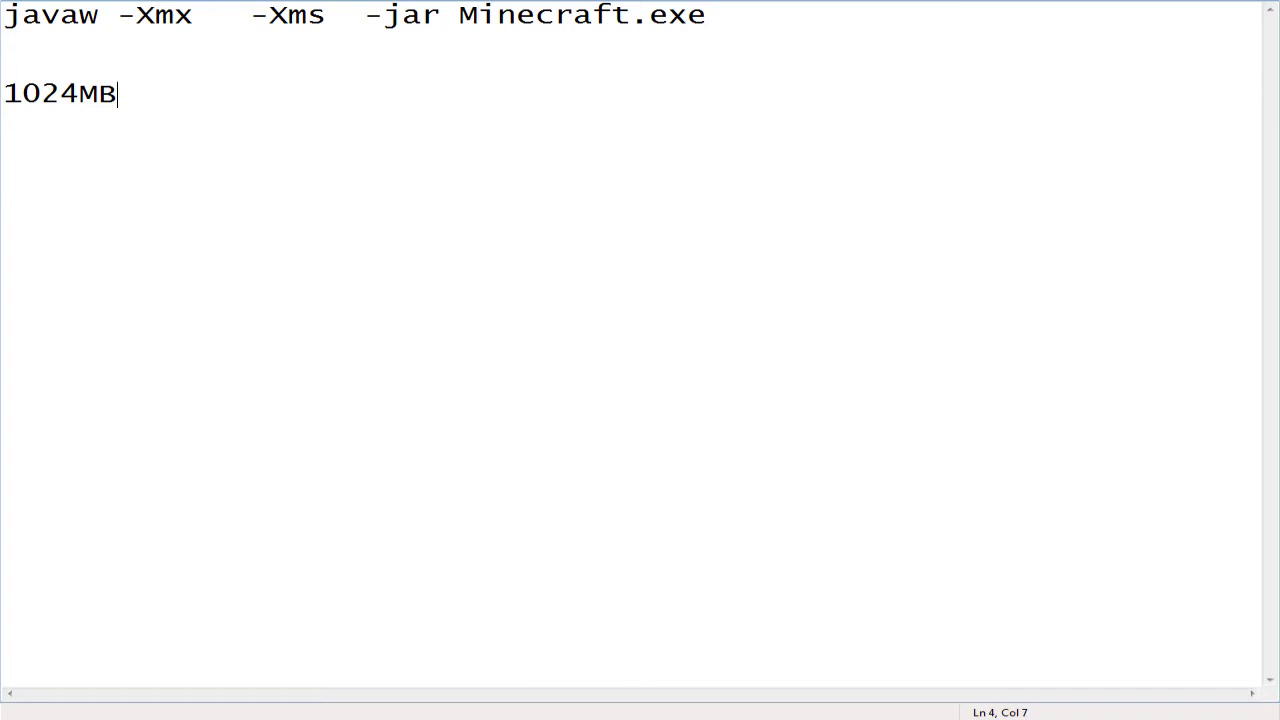
key(Return)
text(2048 )
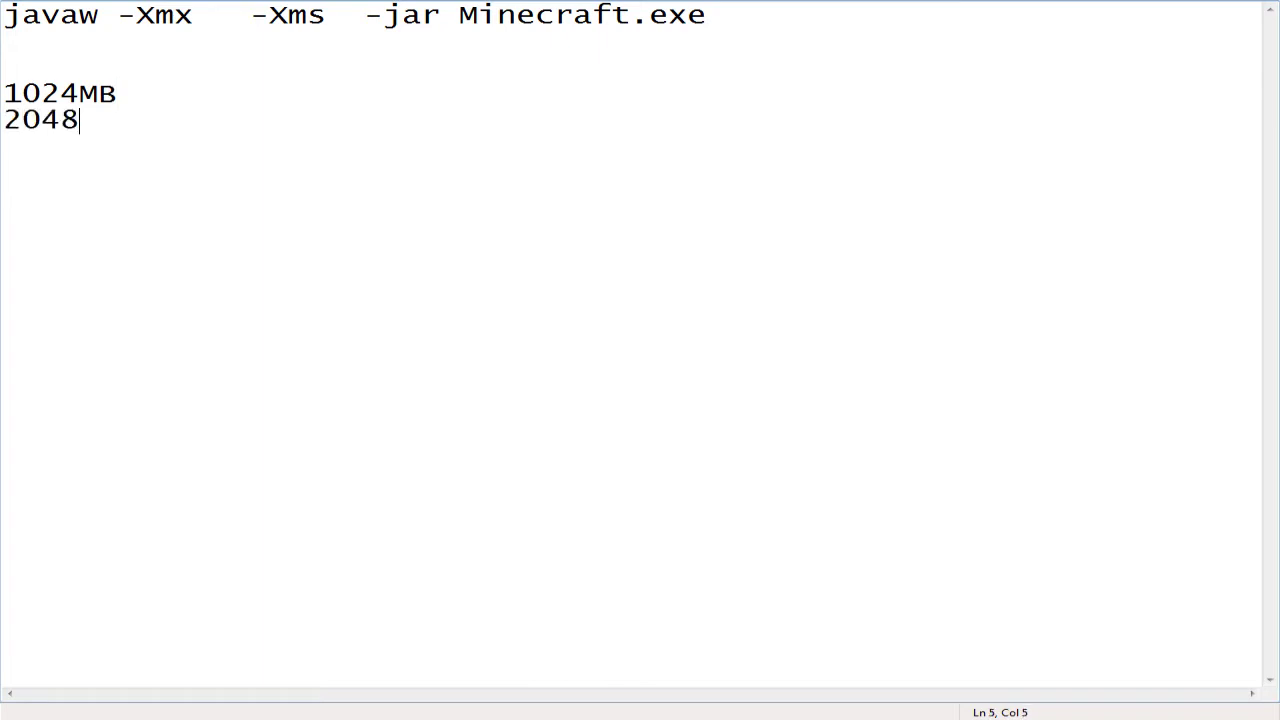
text(MB)
key(Return)
text(3072)
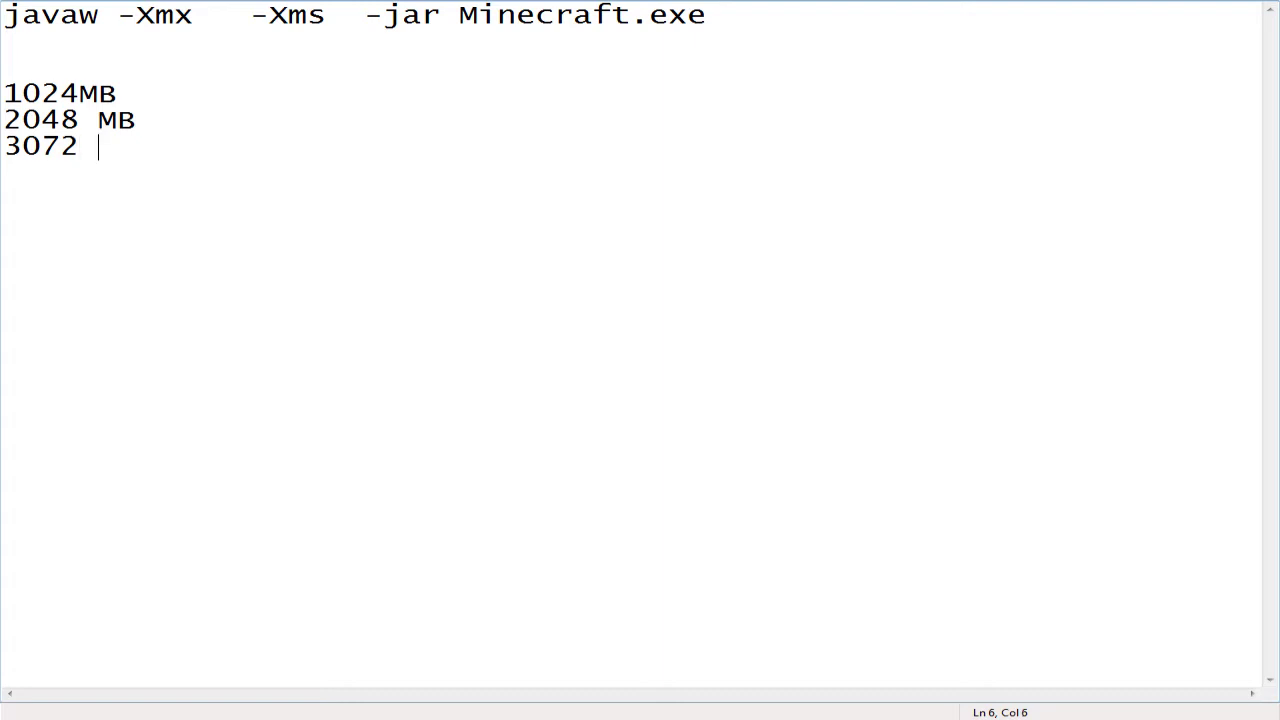
text( MB)
key(shift+Up)
key(shift+Up)
key(shift+Home)
Fill in 2048M after both -Xmx and -Xms: 'javaw -Xmx2048M -Xms2048M -jar Minecraft.exe'
click(213, 15)
text(204)
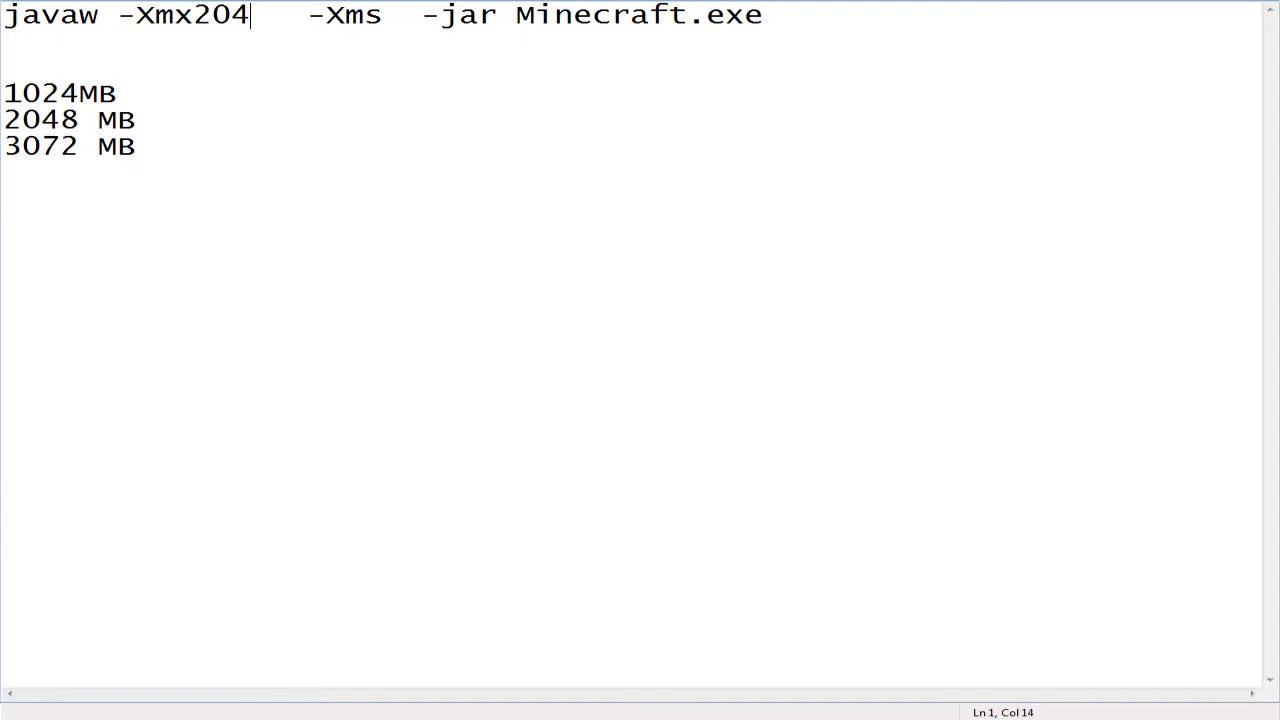
text(8)
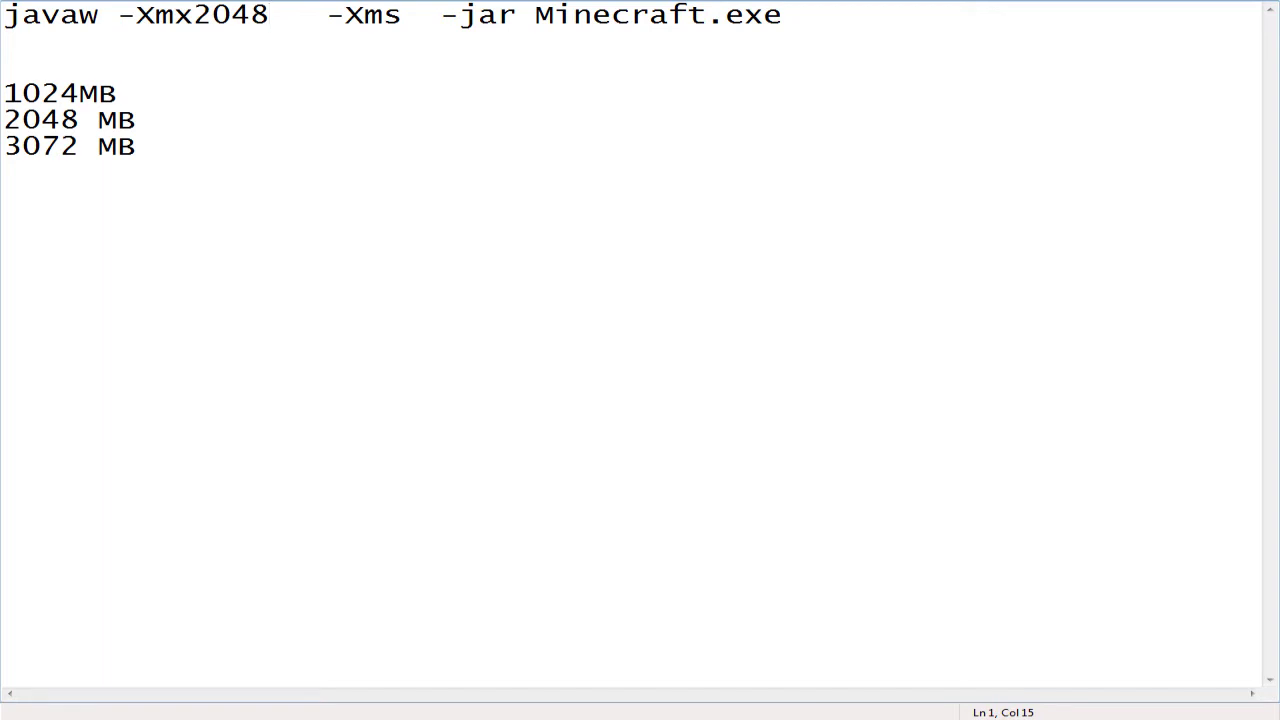
text(M)
key(Delete)
key(Delete)
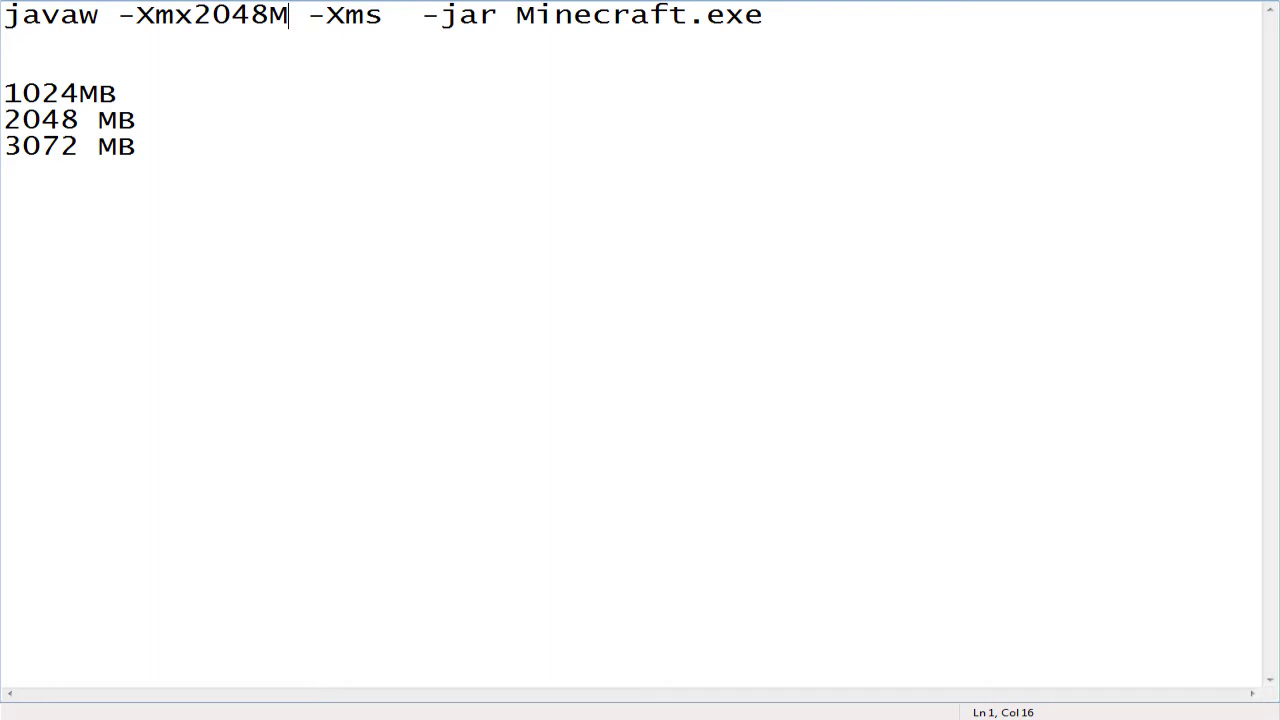
key(Right)
key(Right)
key(Right)
drag(175, 15, 764, 15)
click(383, 15)
text(2048M)
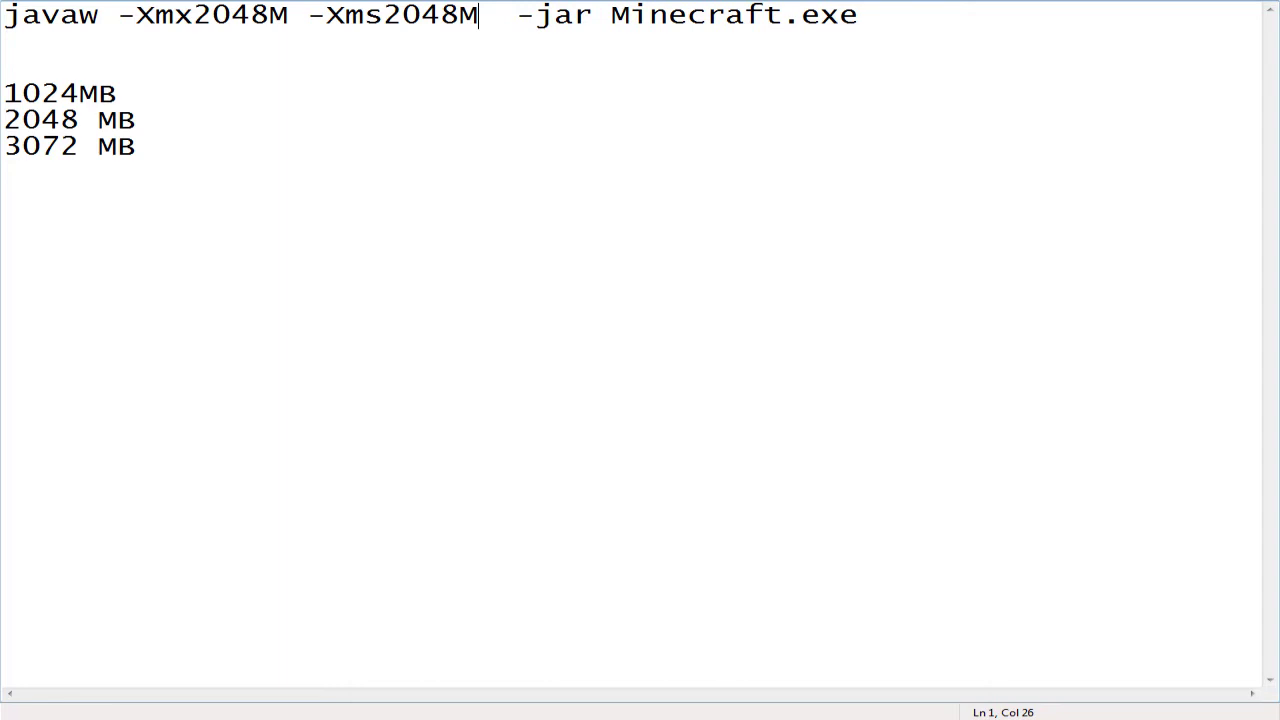
drag(3, 67, 136, 146)
Delete the memory reference lines and save the document
key(BackSpace)
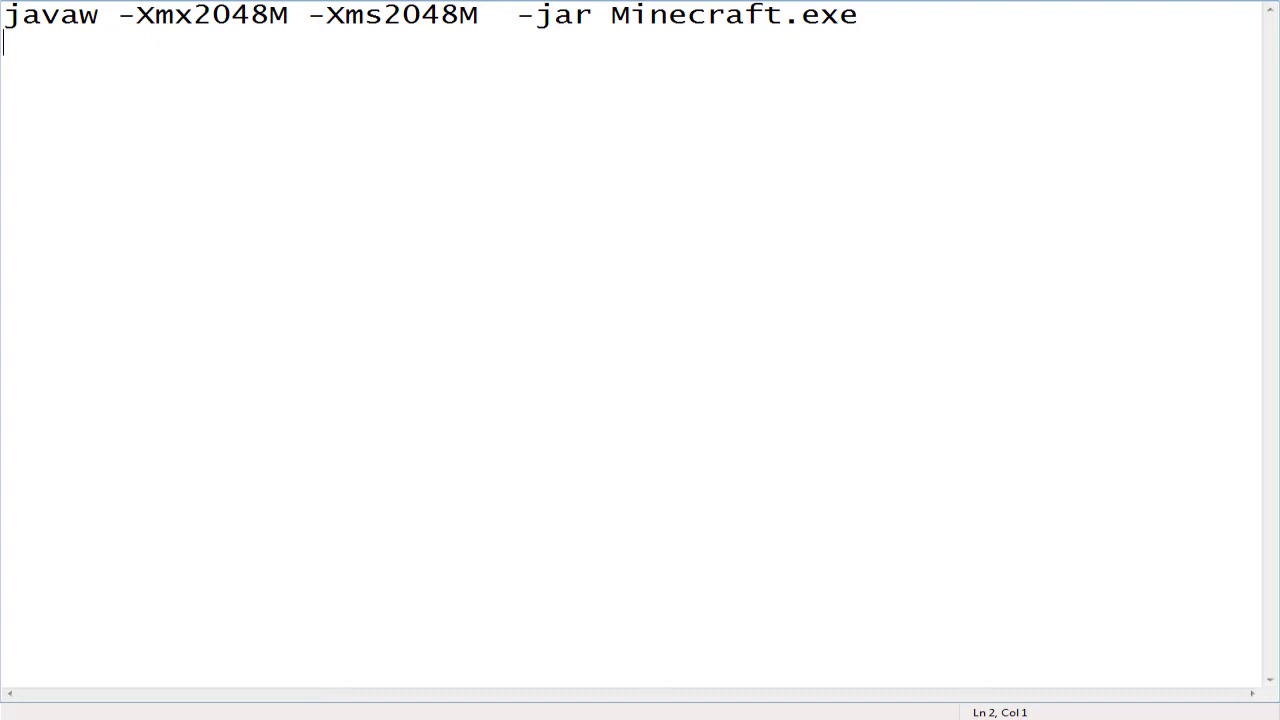
click(38, 2)
click(56, 47)
Save the command as run.bat in the minecraft folder
click(42, 4)
click(63, 66)
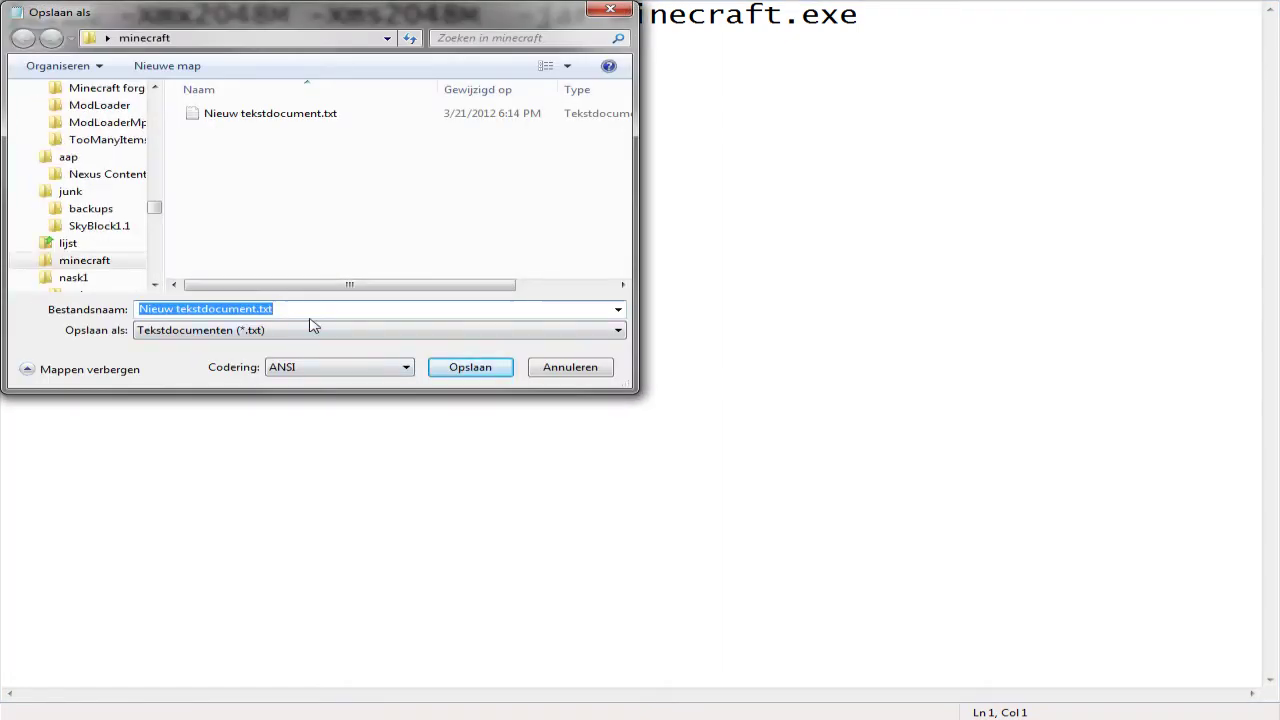
text(run)
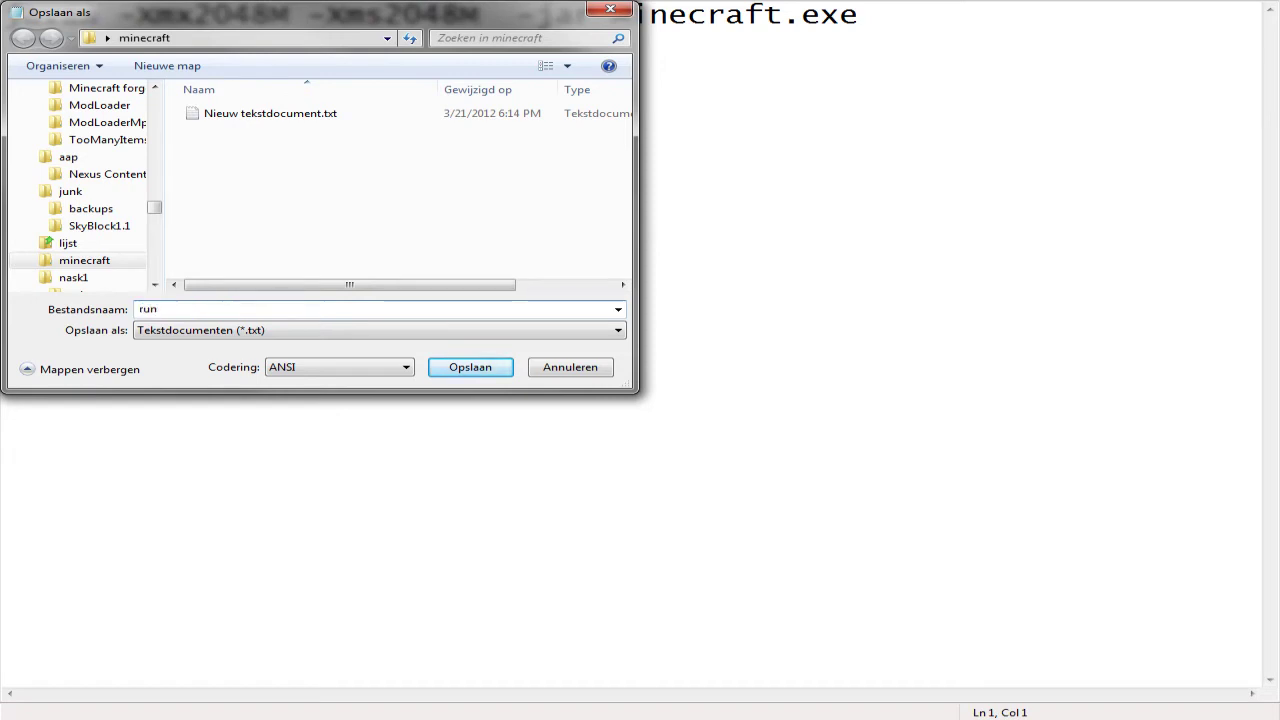
text(.bat)
key(shift+Left)
key(shift+Left)
key(shift+Left)
key(shift+Left)
click(498, 368)
Run run.bat from the minecraft folder to launch Minecraft
click(226, 705)
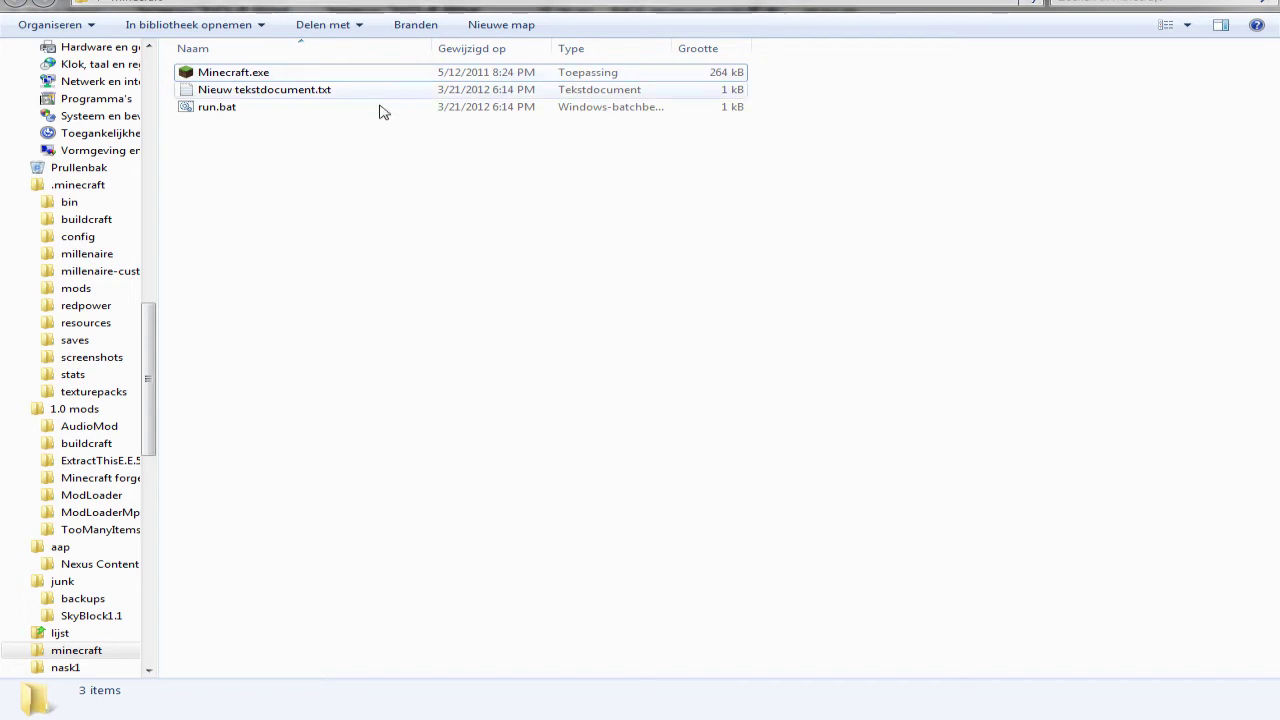
double_click(278, 108)
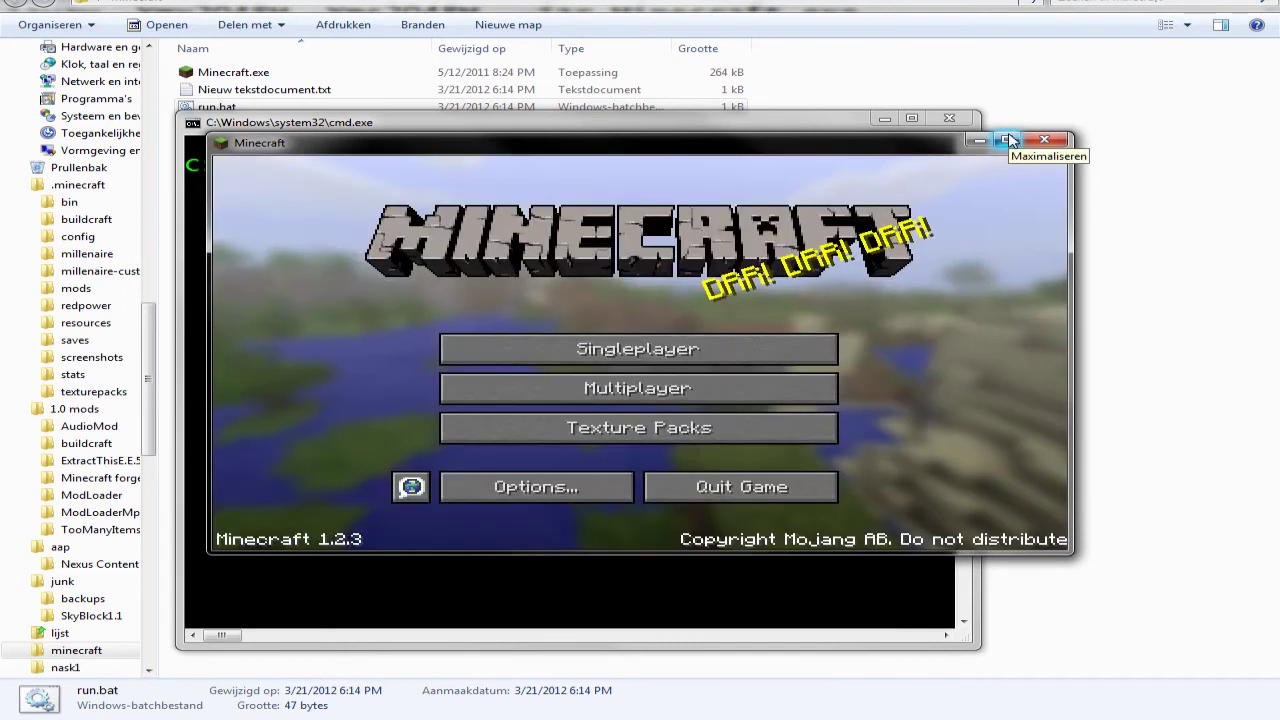
Load the singleplayer world, confirm about 1962 MB allocated in the debug overlay, then save and quit
click(1008, 140)
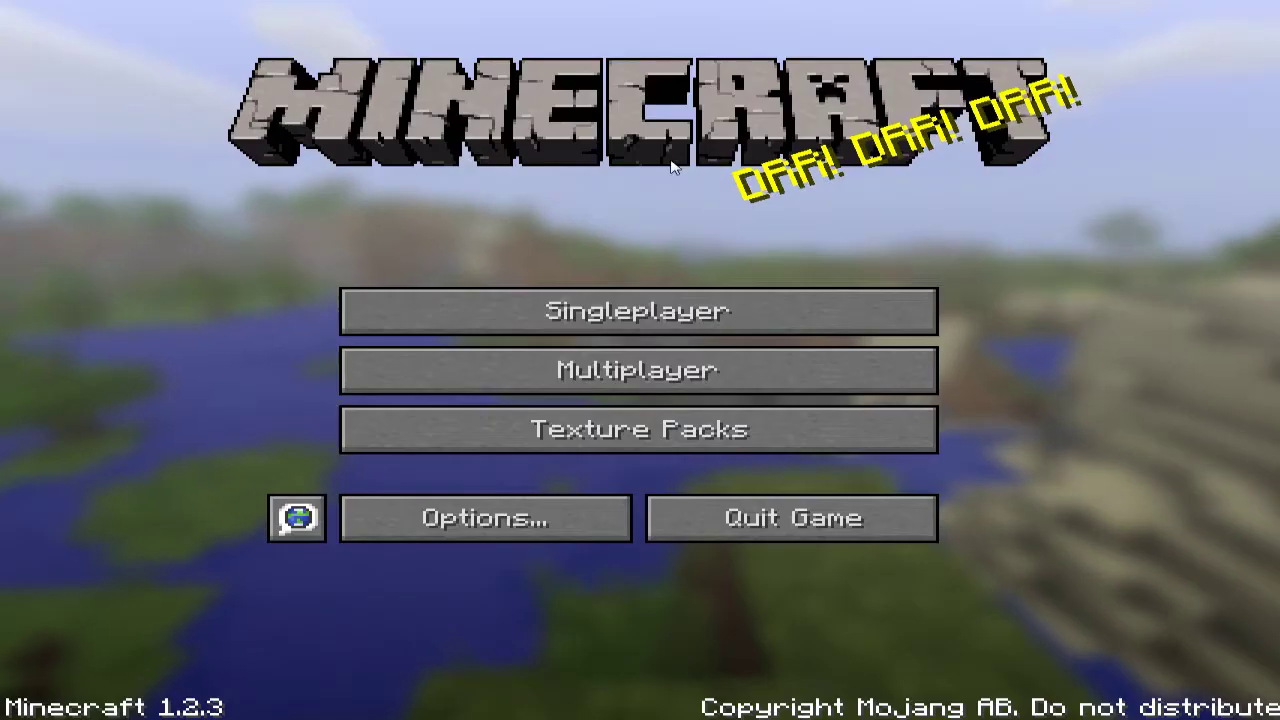
click(603, 308)
double_click(565, 128)
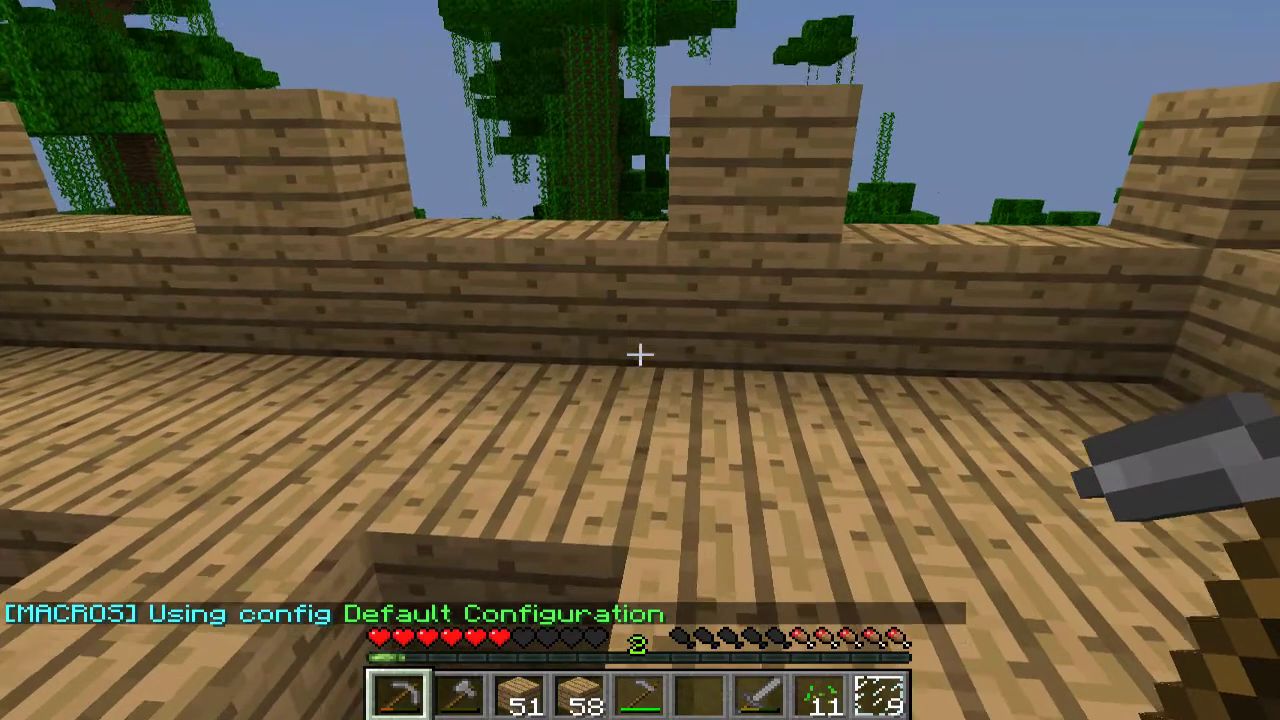
key(shift+F3)
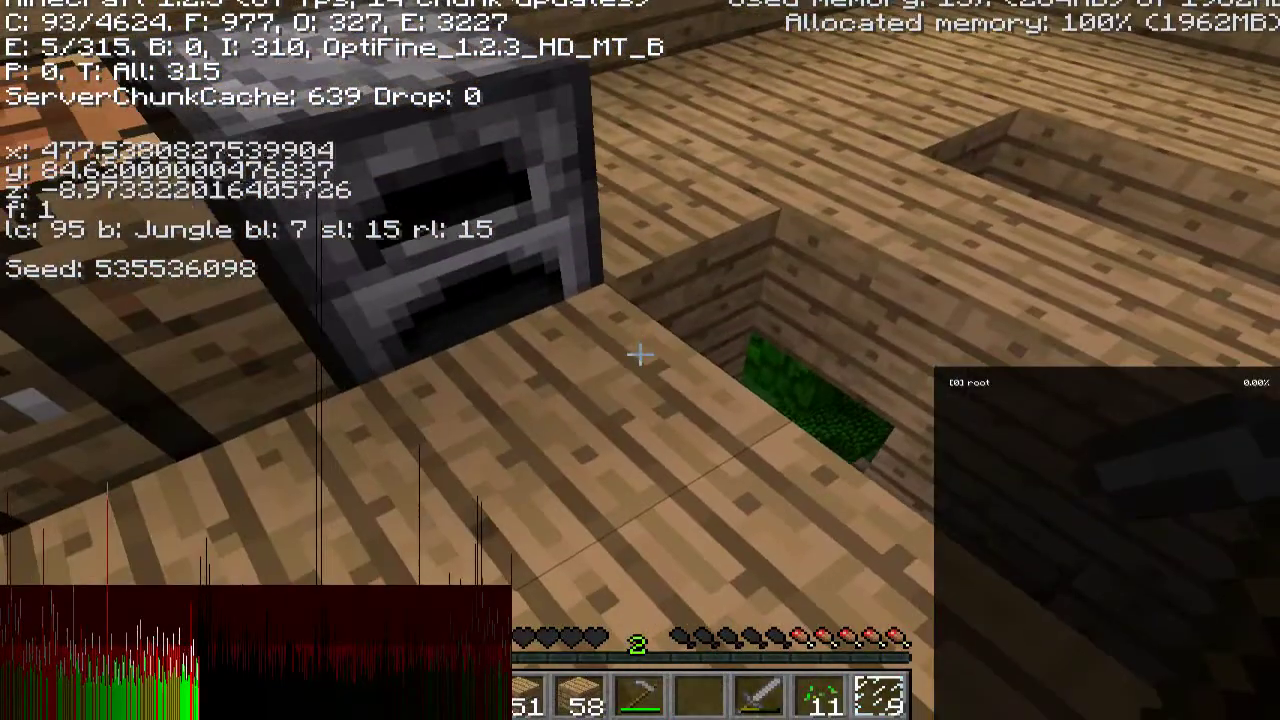
key(Escape)
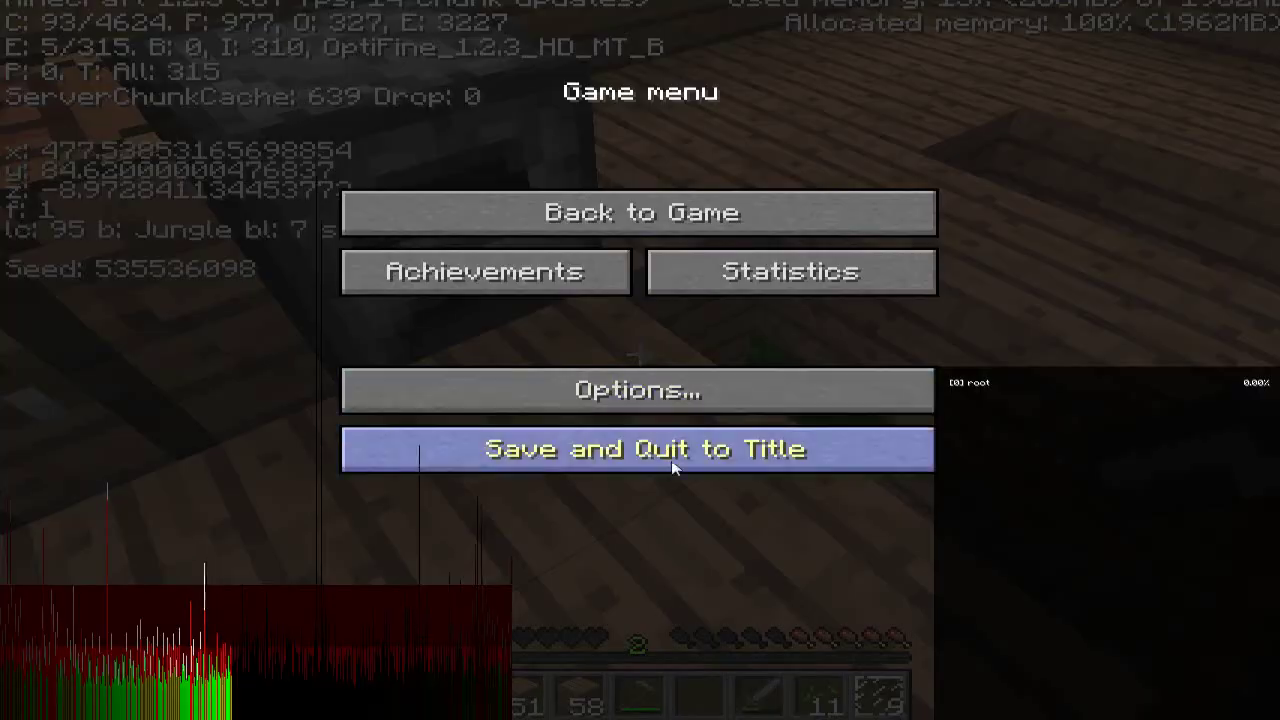
click(673, 449)
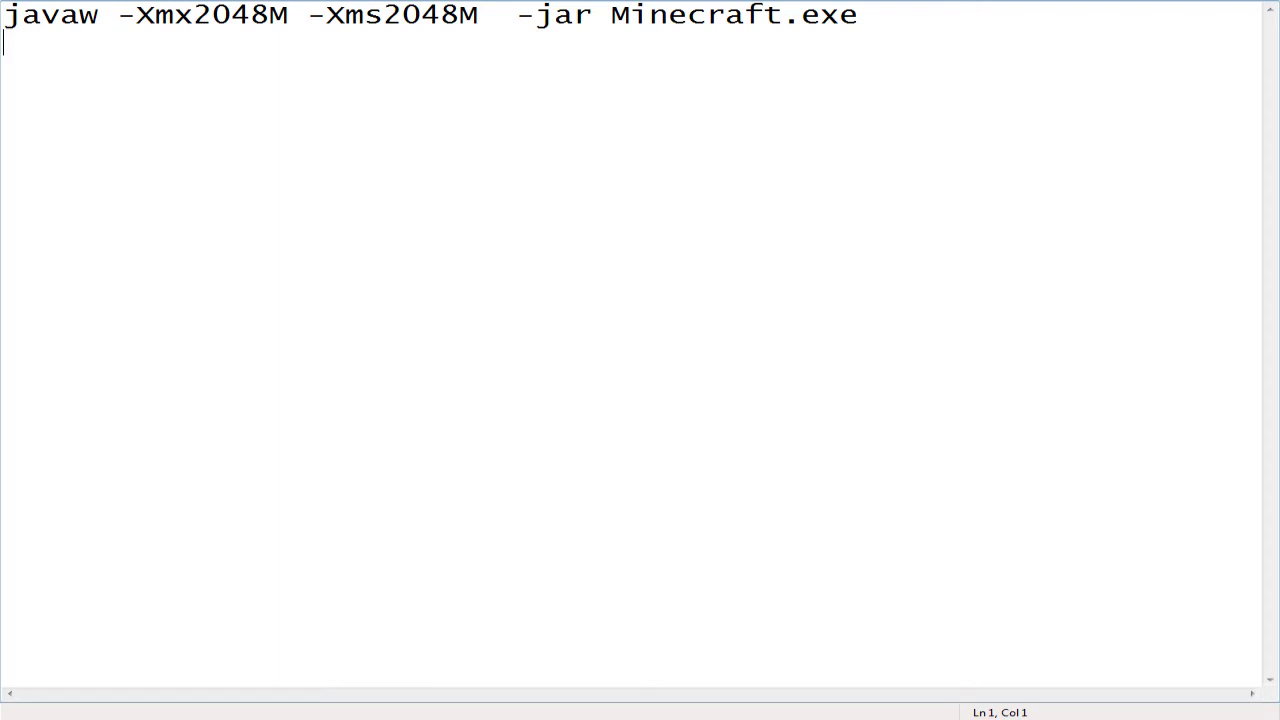
Change both memory values to 2G so the command reads -Xmx2G -Xms2G
drag(479, 15, 383, 15)
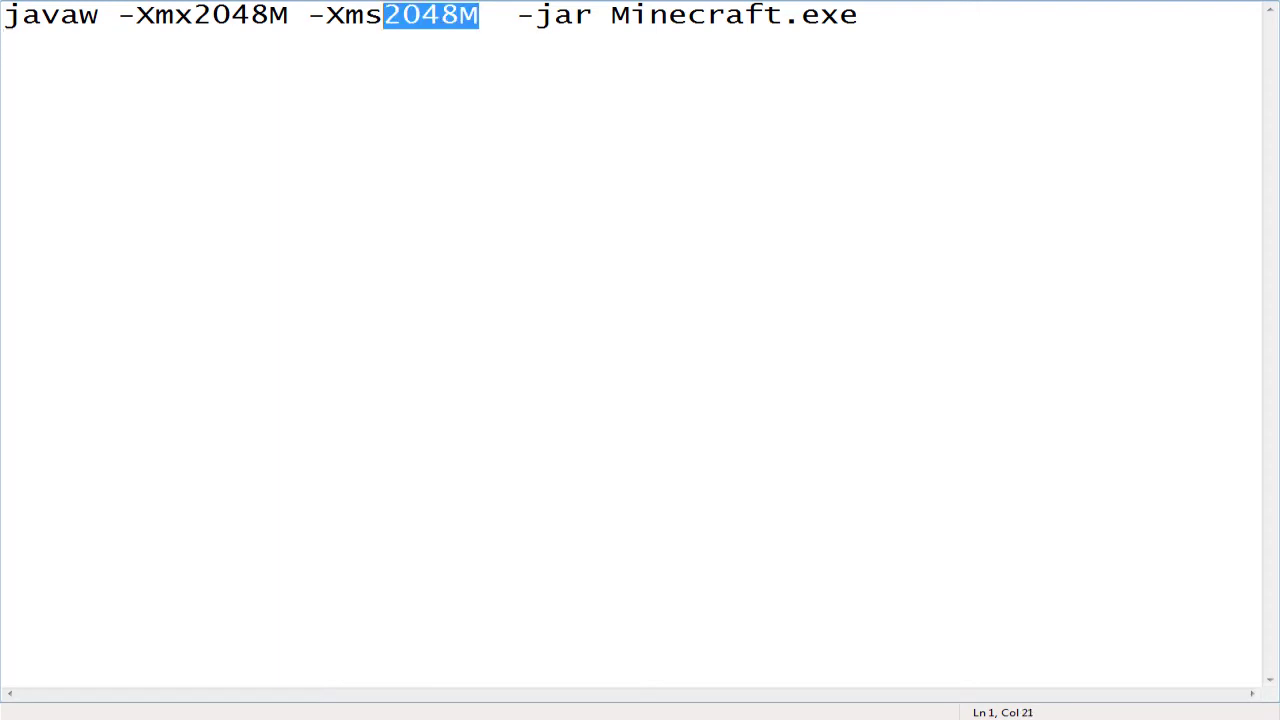
text(2)
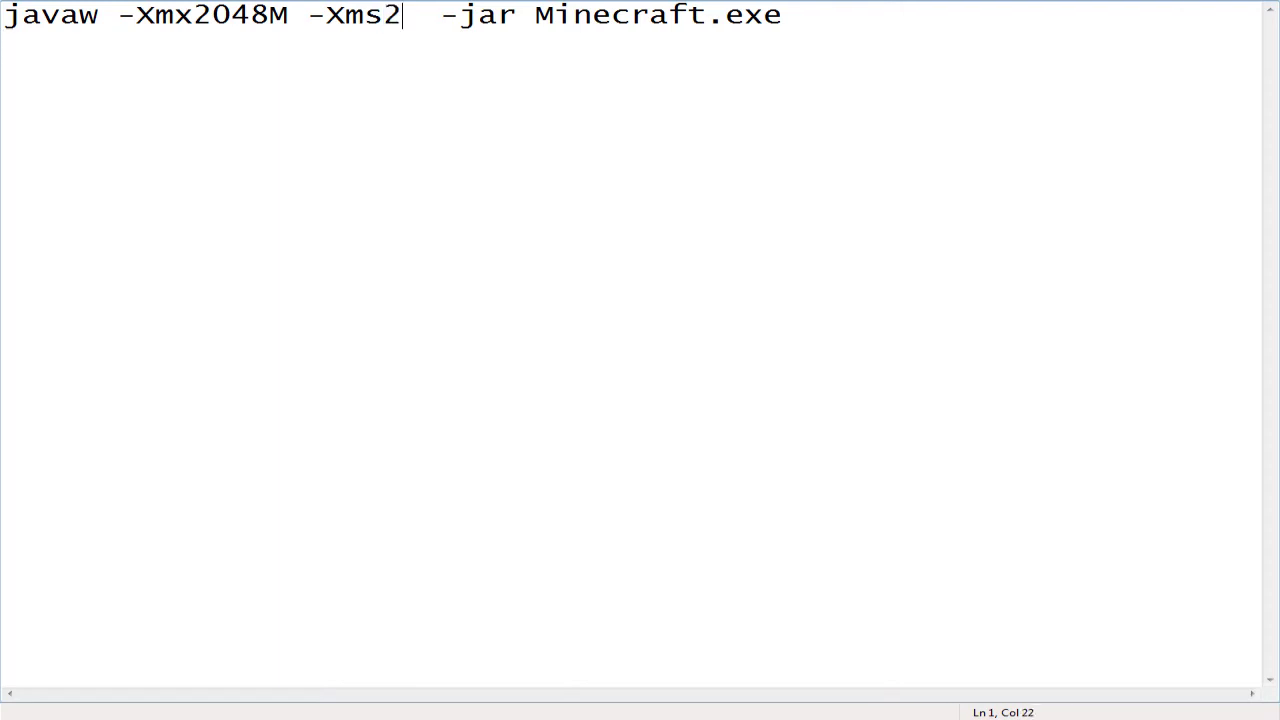
text(G)
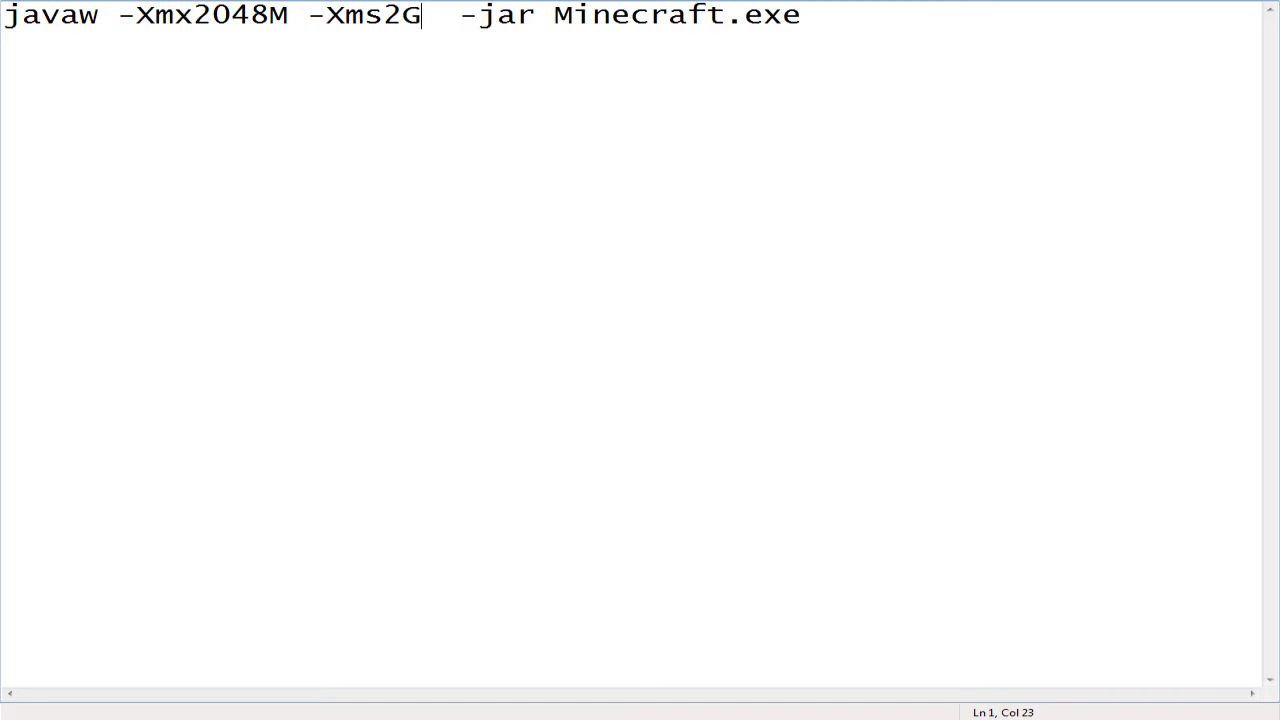
drag(290, 15, 193, 15)
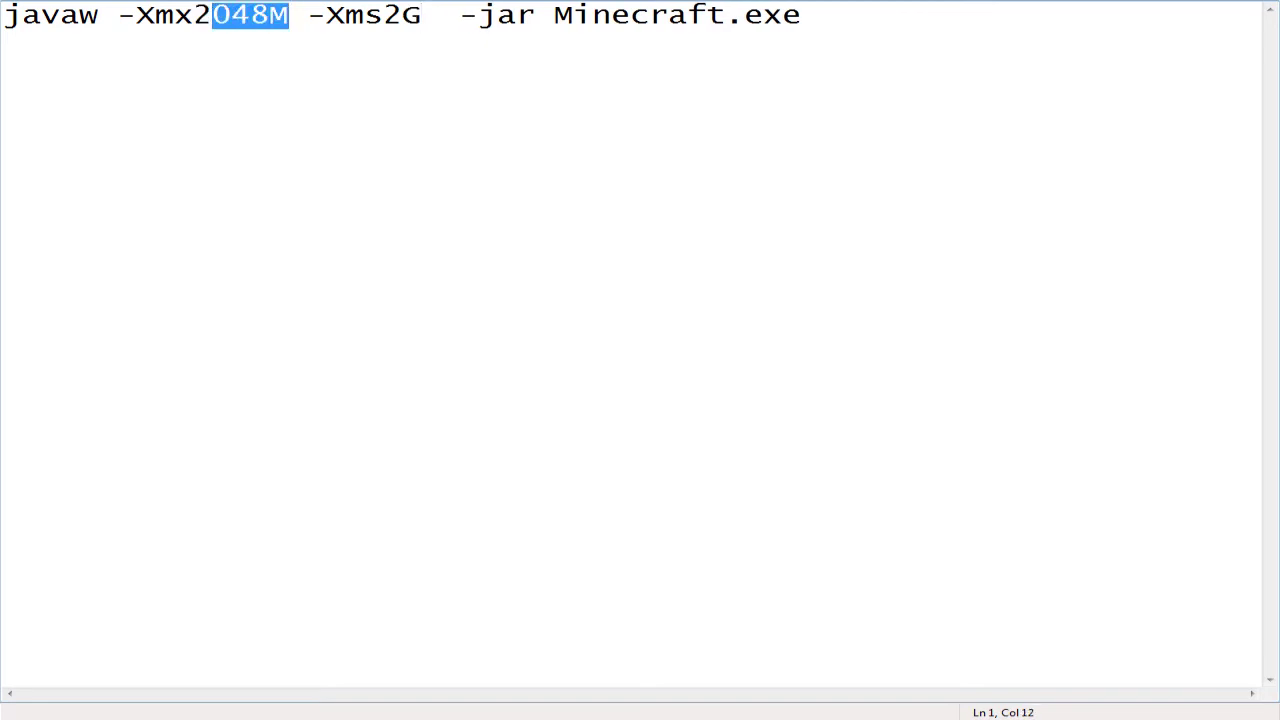
text(G)
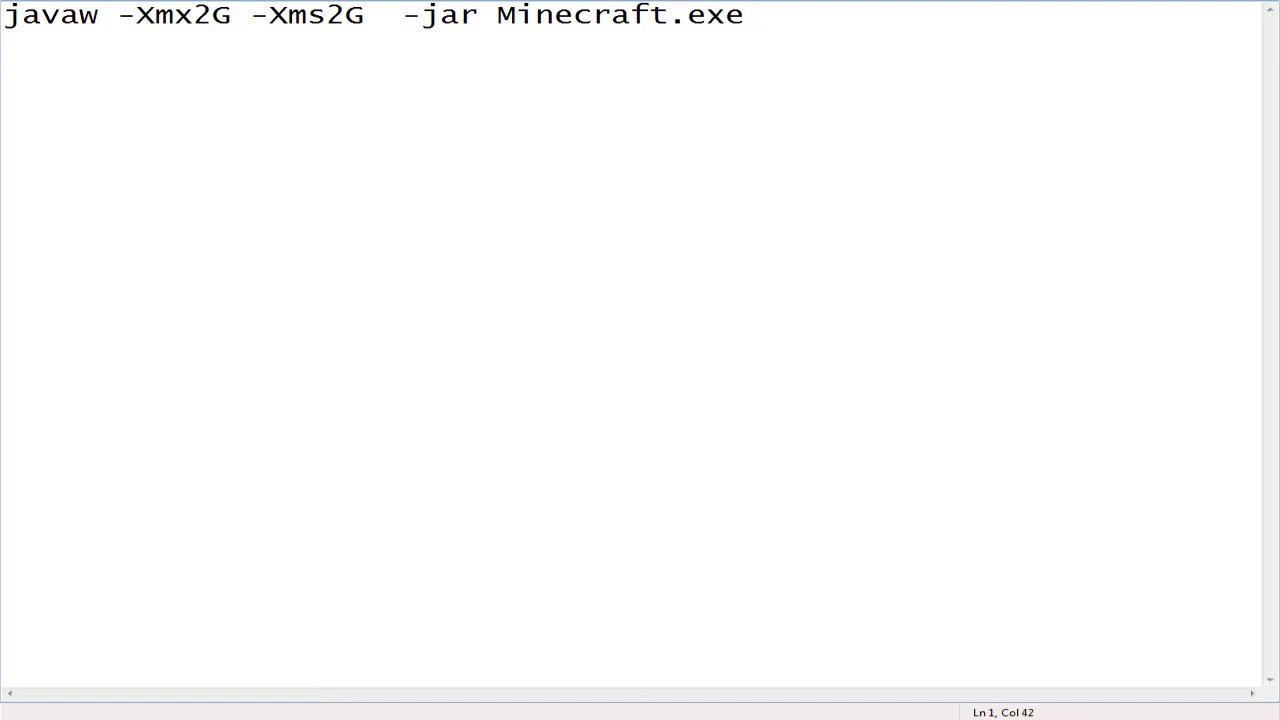
text(MB)
key(BackSpace)
key(BackSpace)
key(BackSpace)
Save the edited command over the existing run.bat
click(37, 3)
click(70, 52)
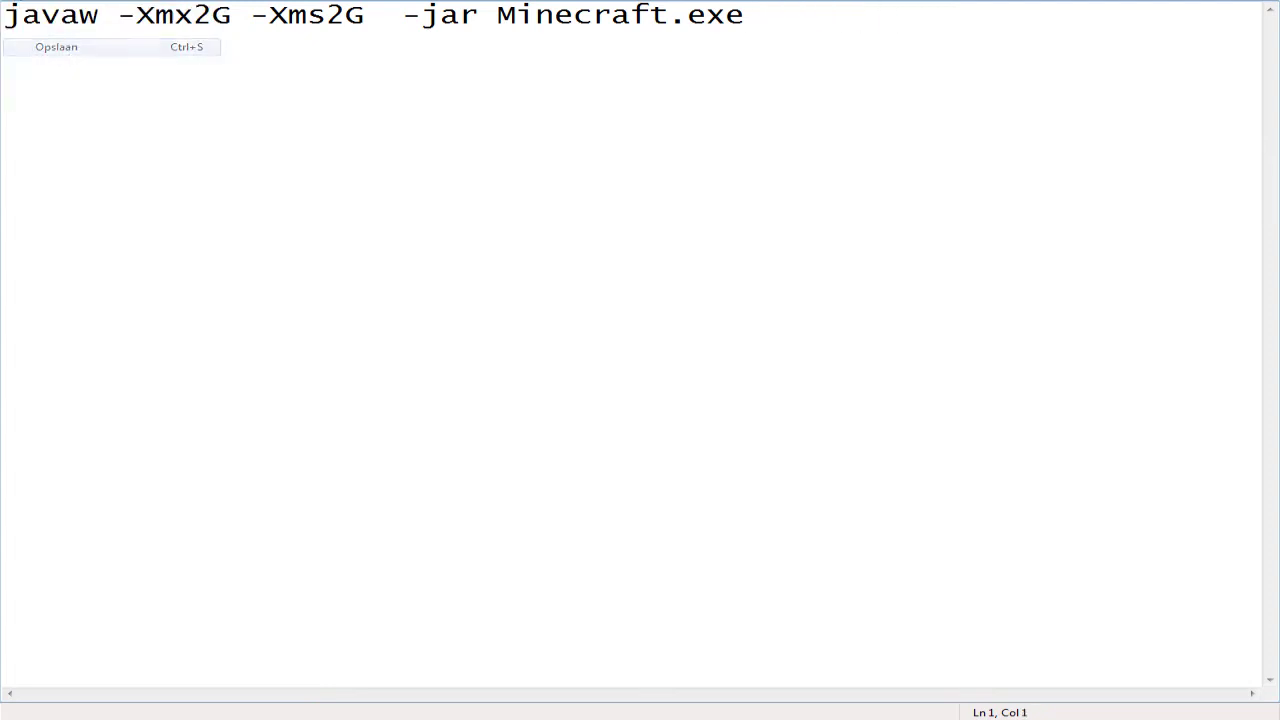
click(37, 3)
click(85, 67)
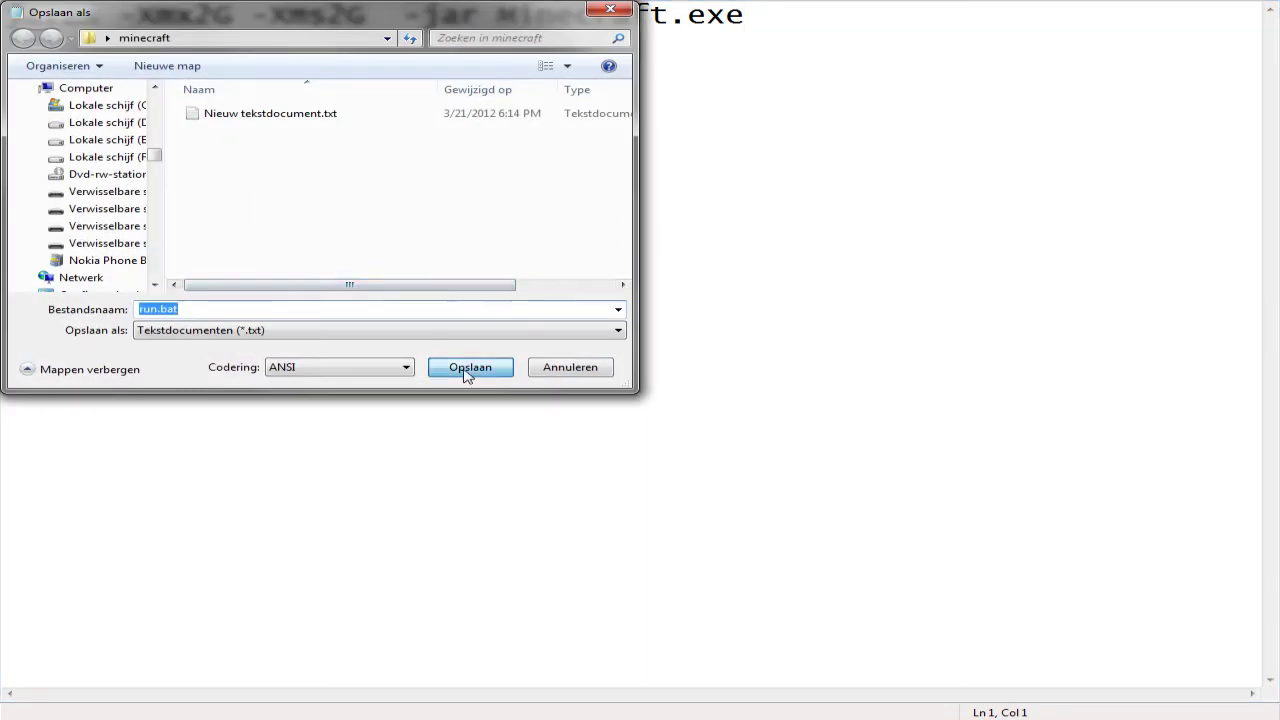
click(445, 370)
click(680, 358)
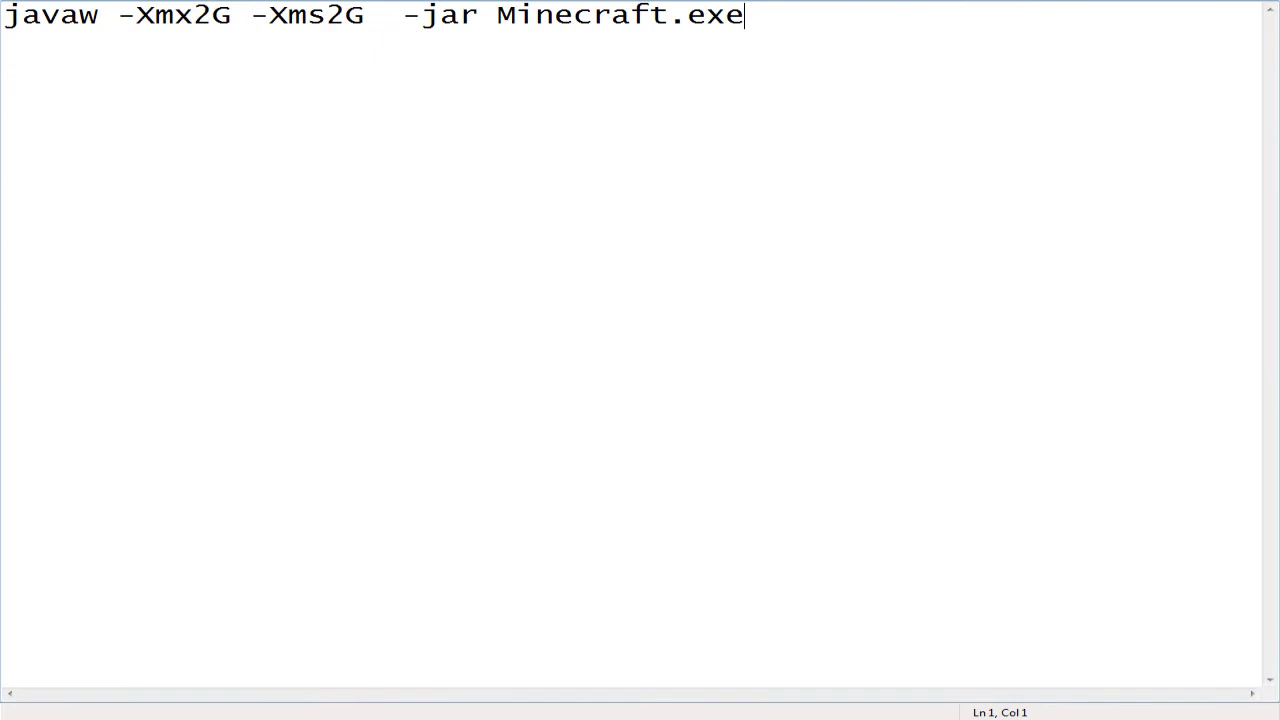
Relaunch via run.bat, load the world, check about 1962 MB in F3, then save and quit to title
double_click(251, 108)
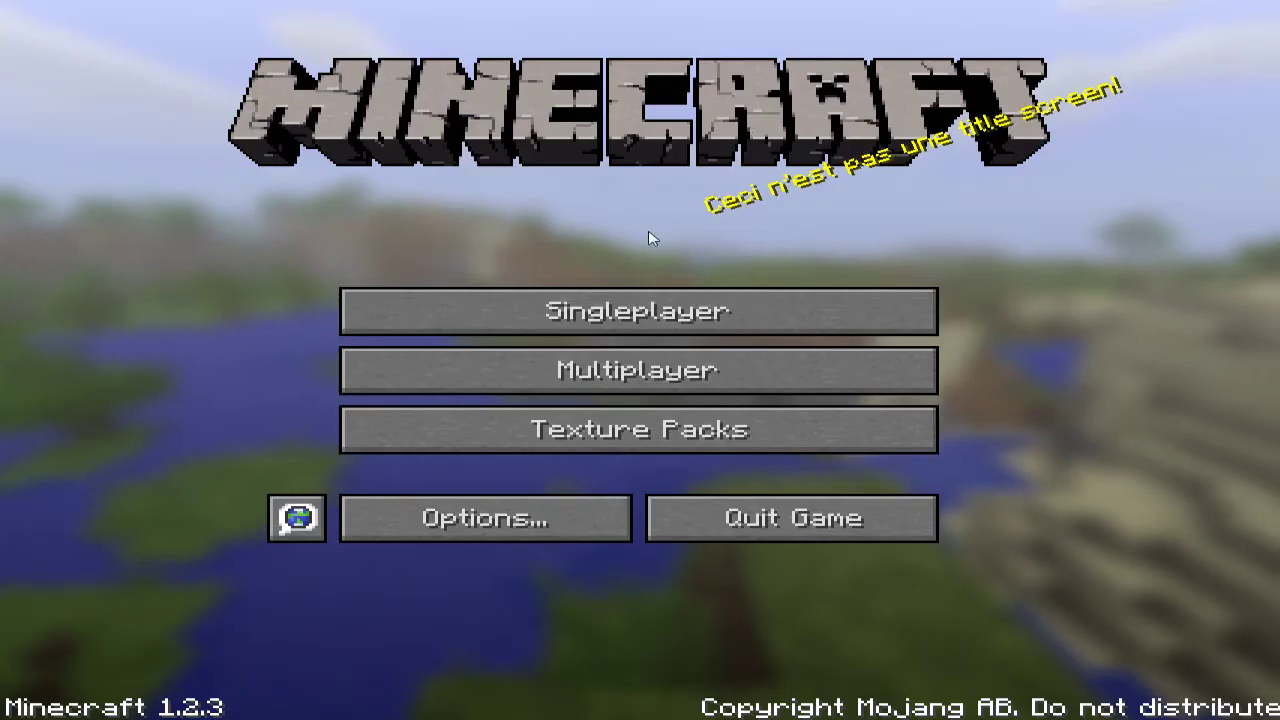
click(620, 308)
double_click(530, 98)
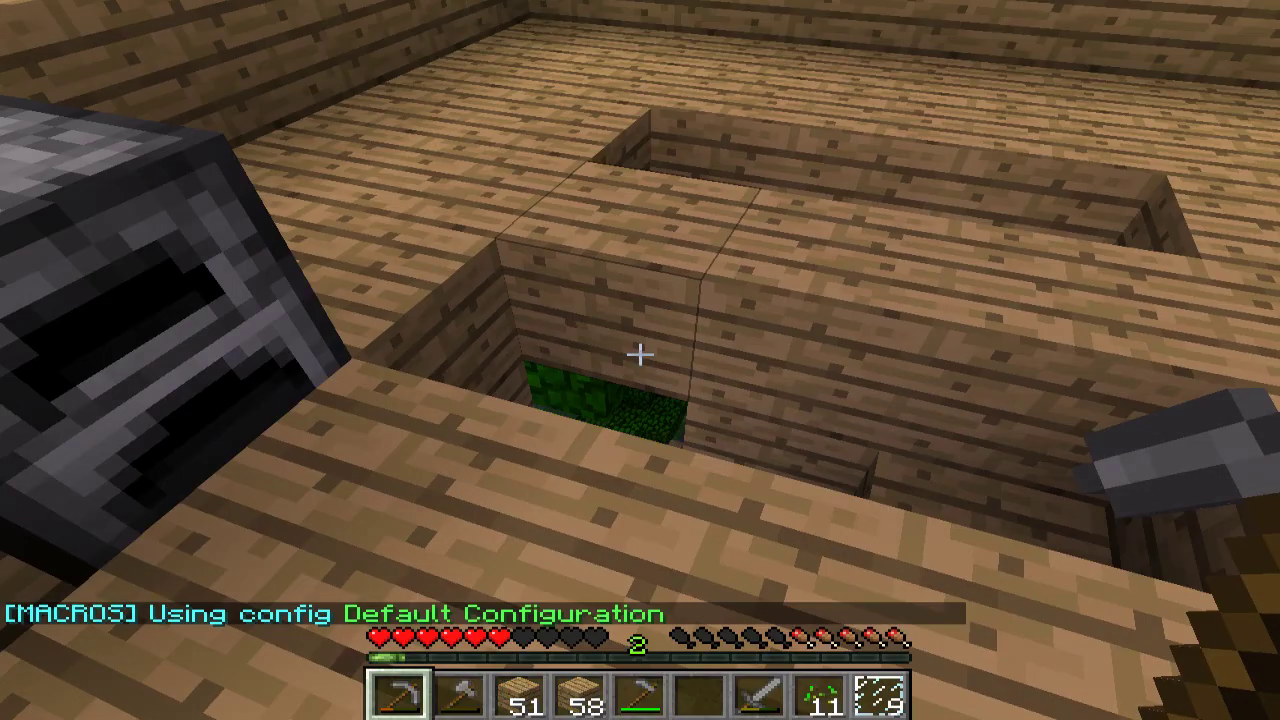
key(F3)
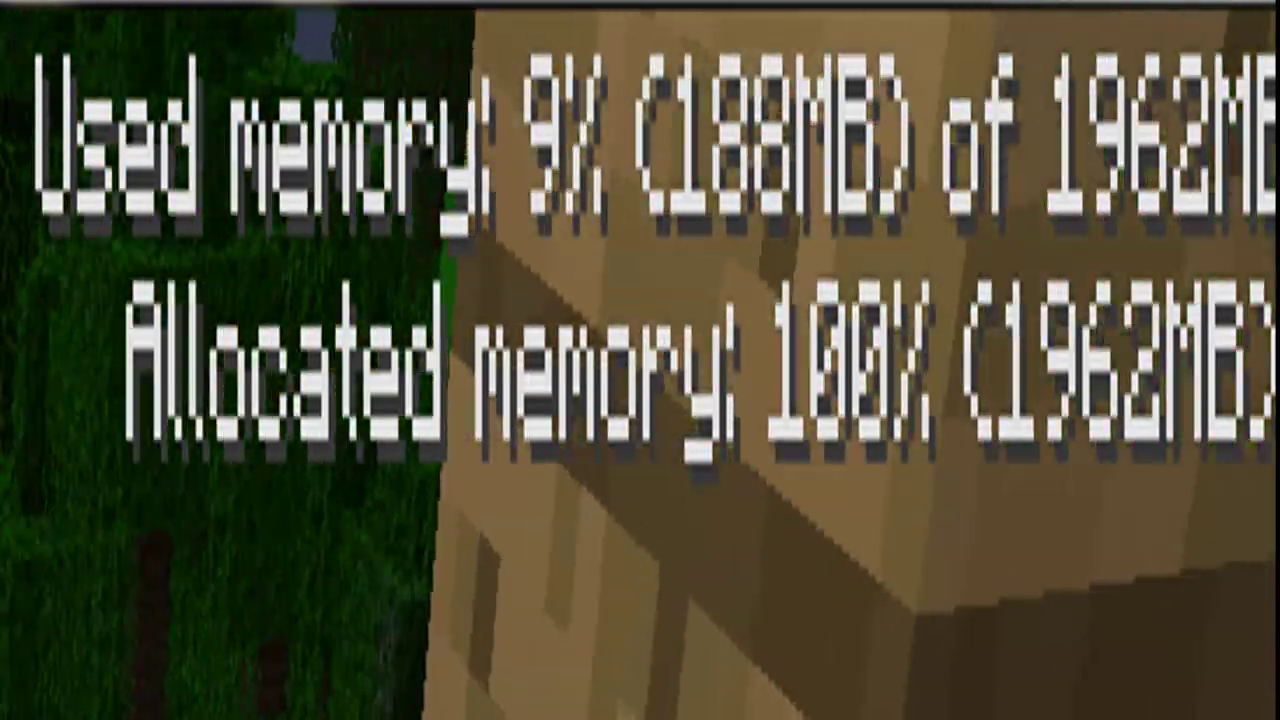
key(F3)
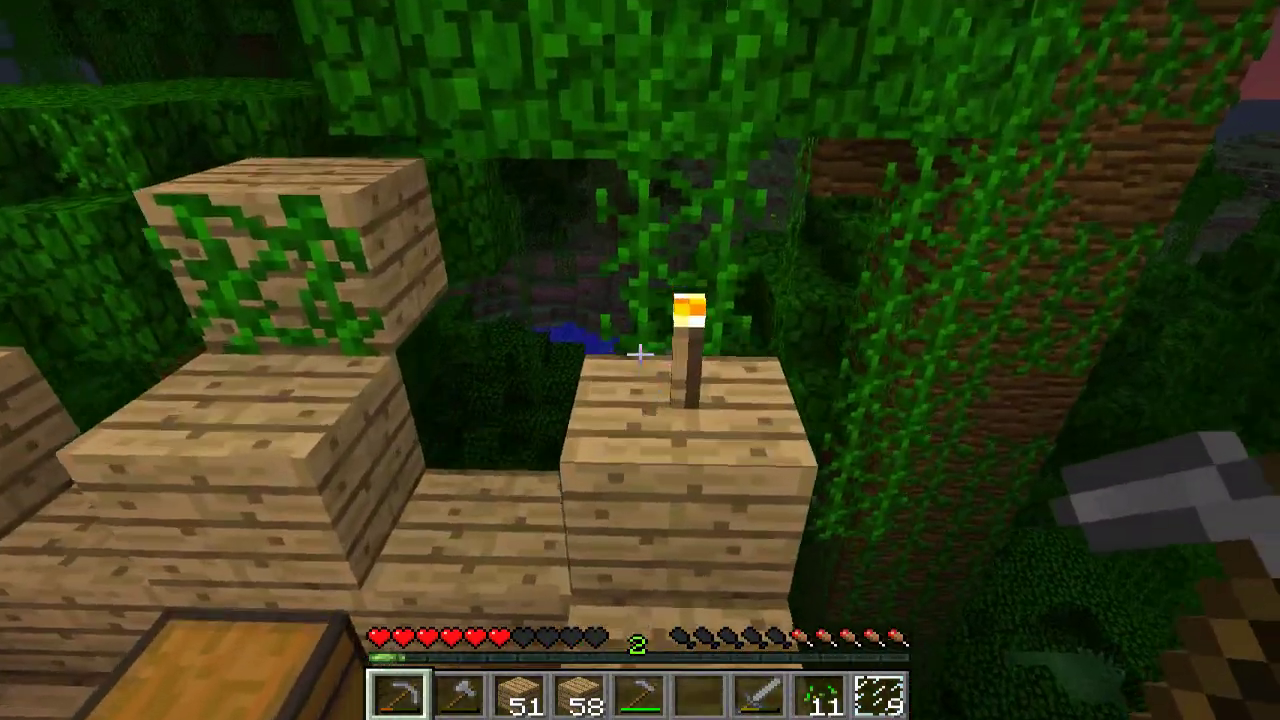
key(w)
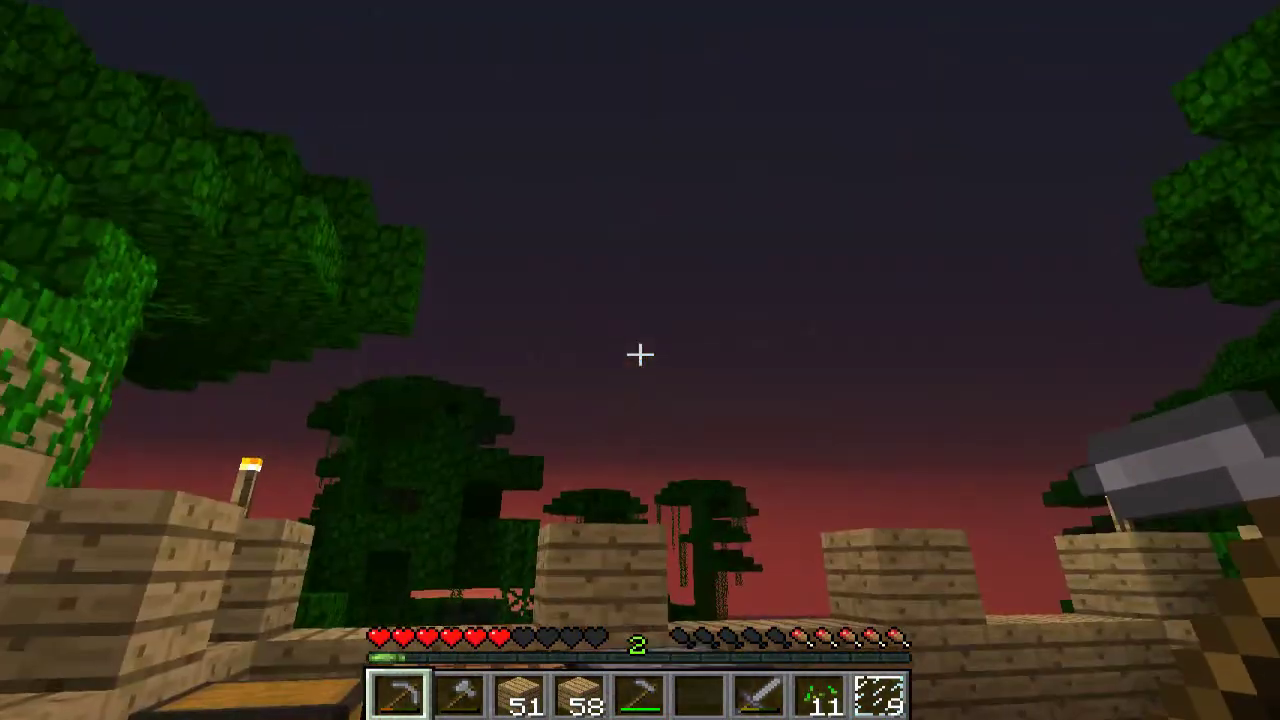
key(Escape)
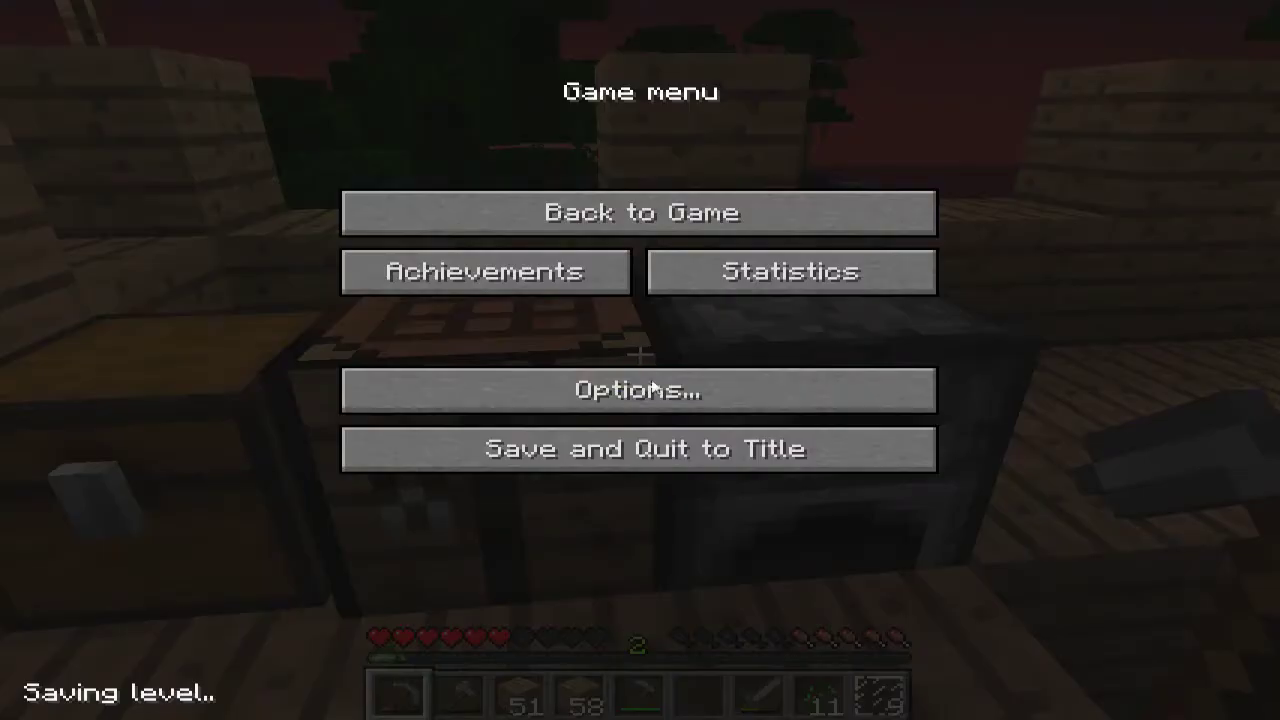
click(620, 449)
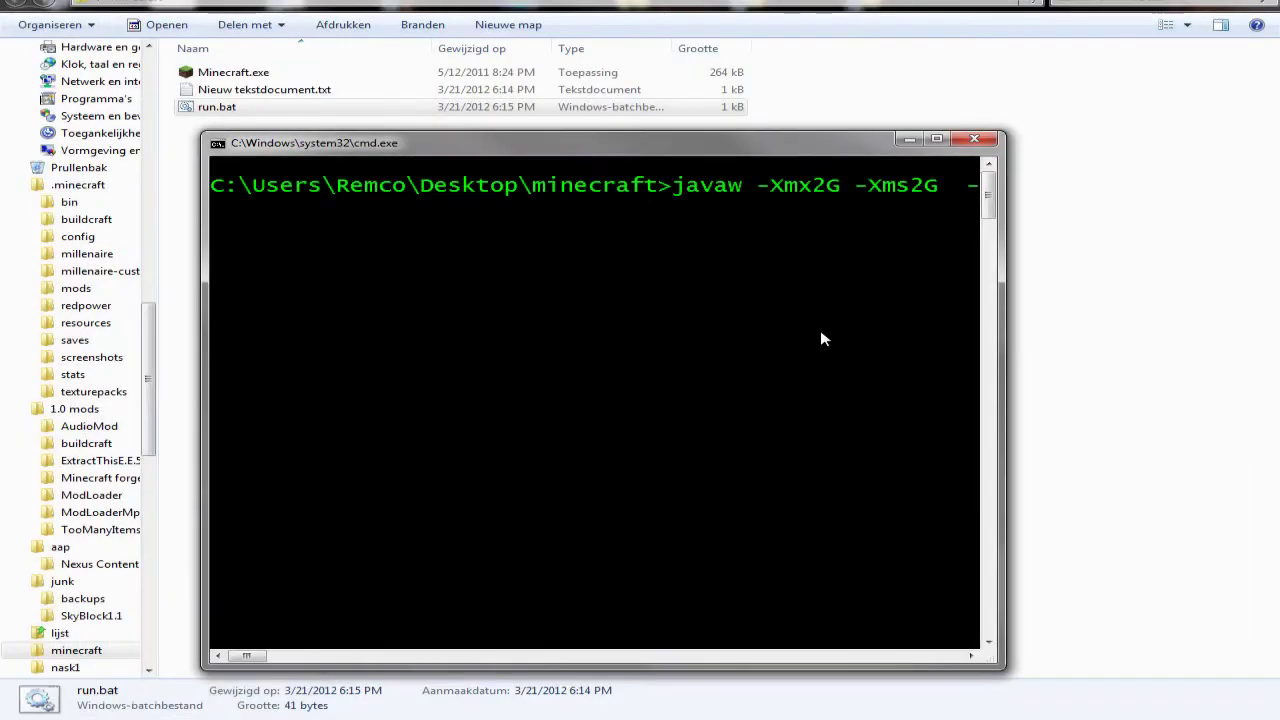
Close the leftover cmd.exe console and deselect run.bat in the folder
click(982, 138)
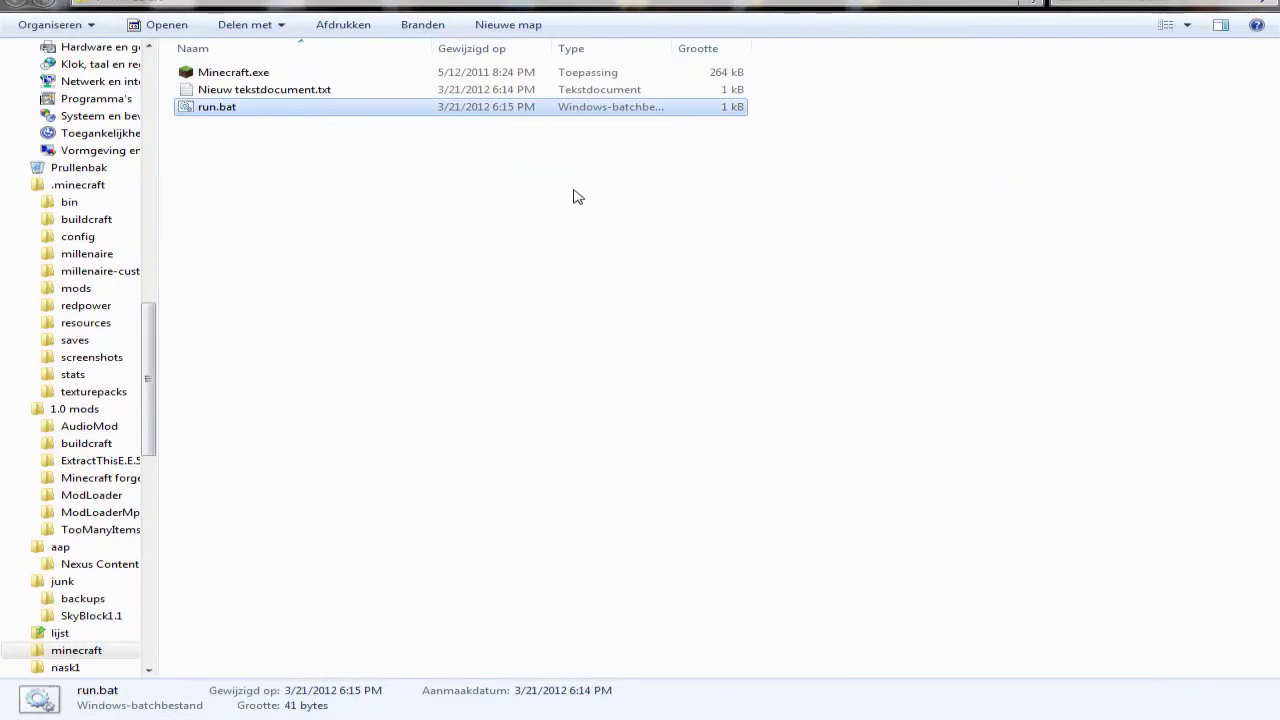
click(350, 199)
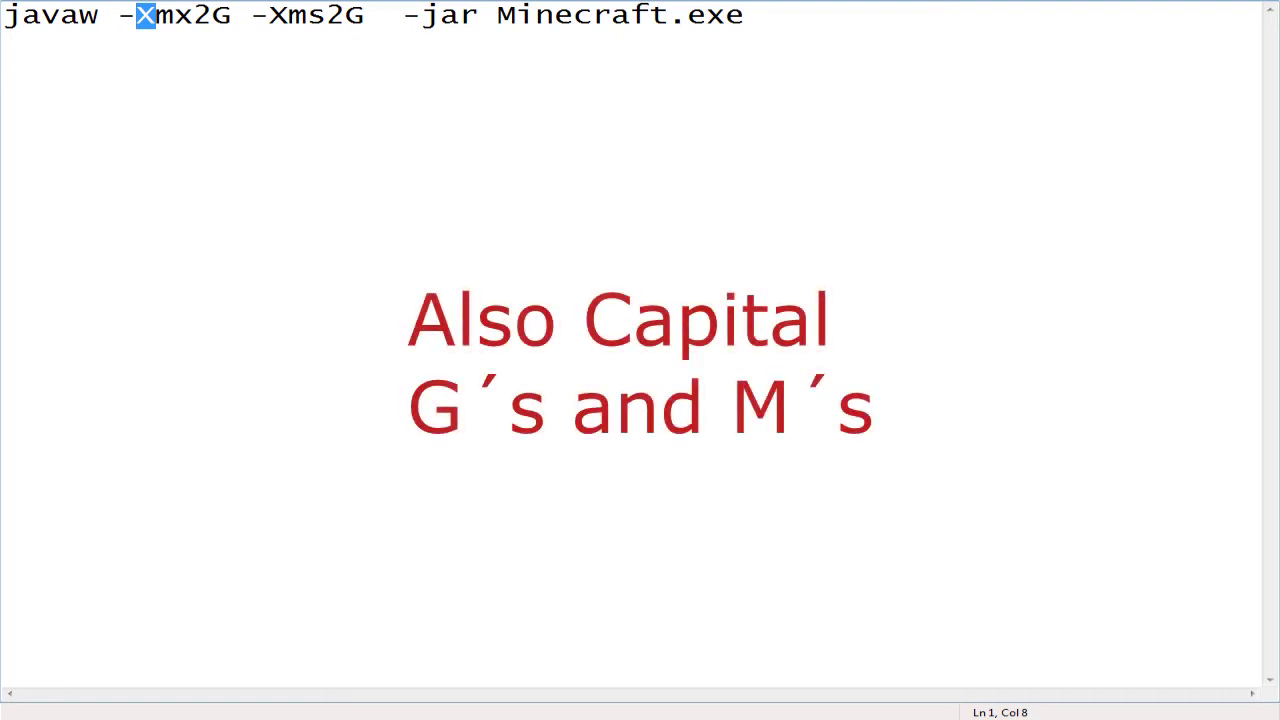
key(Right)
key(Right)
key(Right)
key(shift+Left)
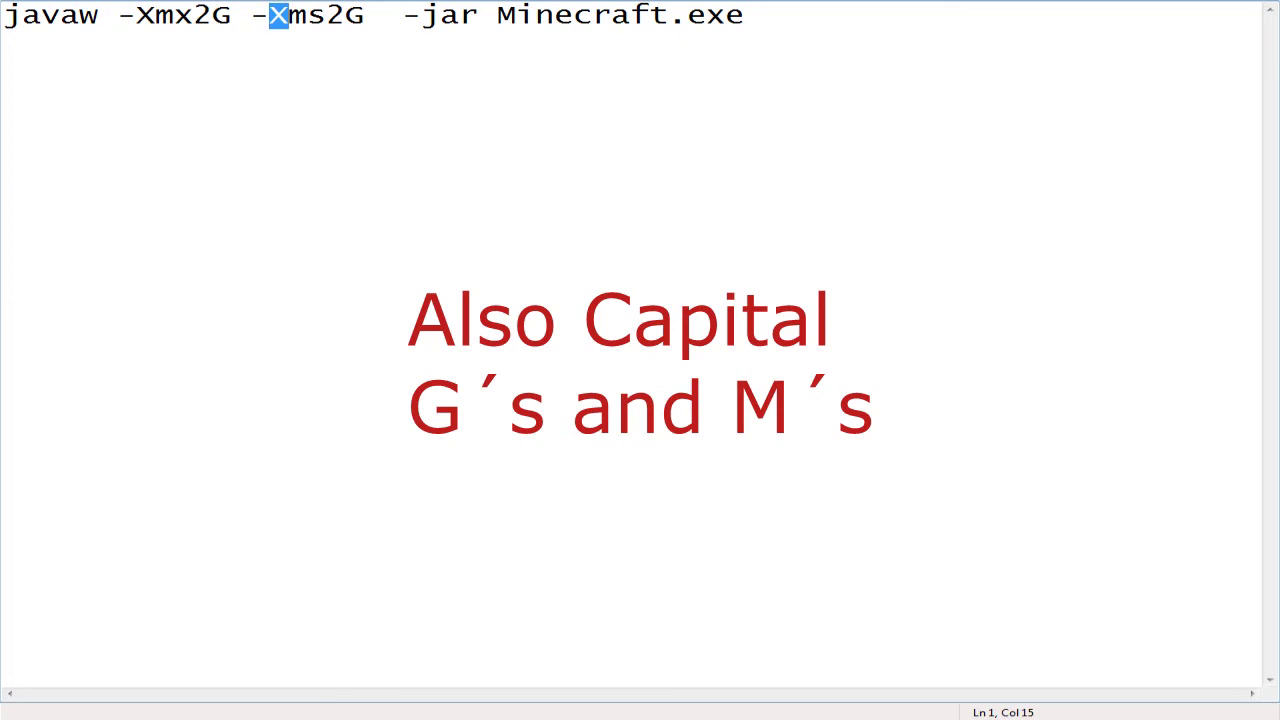
key(Left)
key(shift+Left)
key(Left)
key(Left)
key(Left)
key(shift+Left)
key(Right)
key(shift+End)
key(Right)
key(Right)
key(shift+Home)
key(Down)
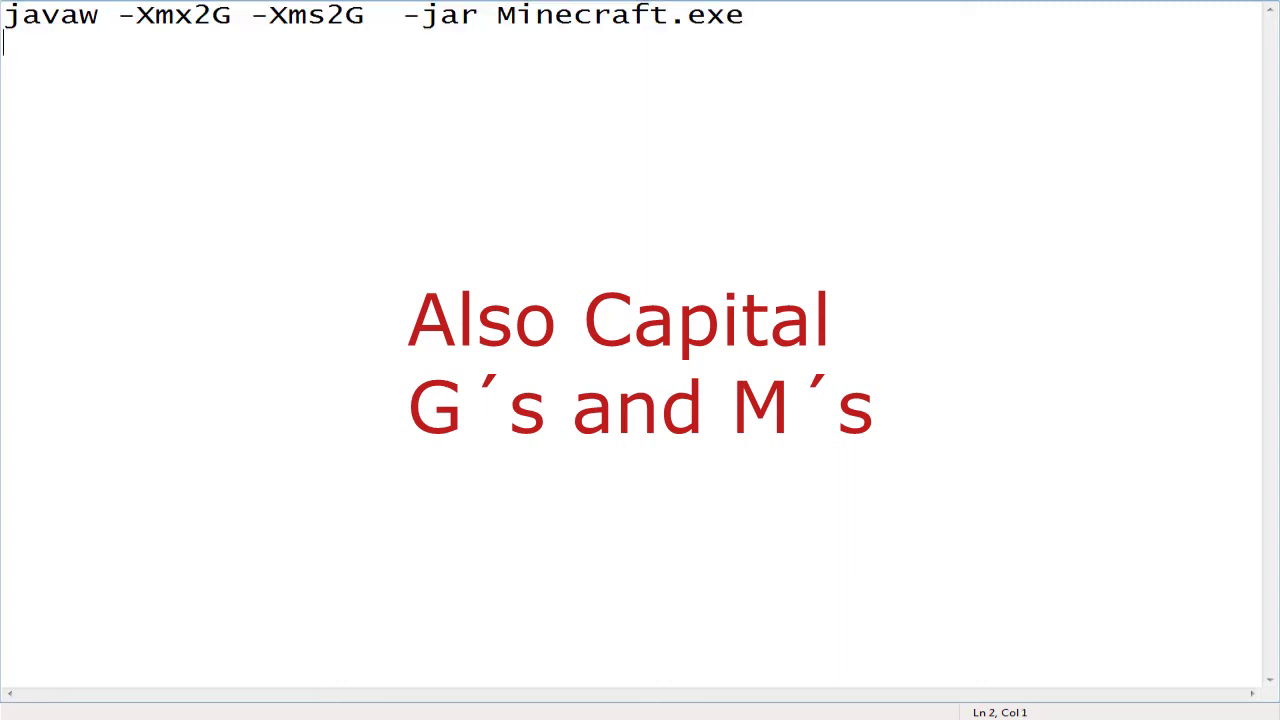